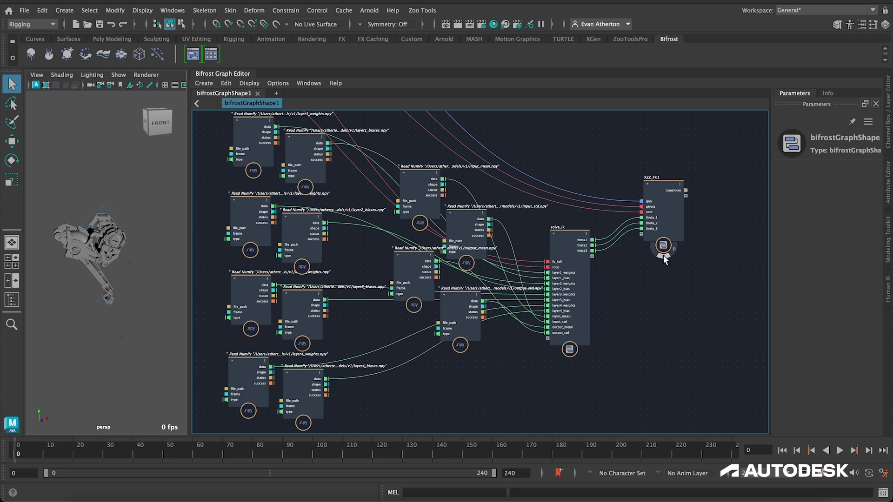
Frame the rig_GEO, XZZ_FK, sample_scope and output nodes, then widen the 3D viewport.
{"action": "middle_click_drag", "start_coordinate": [590, 149], "coordinate": [672, 301]}
{"action": "middle_click_drag", "start_coordinate": [602, 229], "coordinate": [683, 354]}
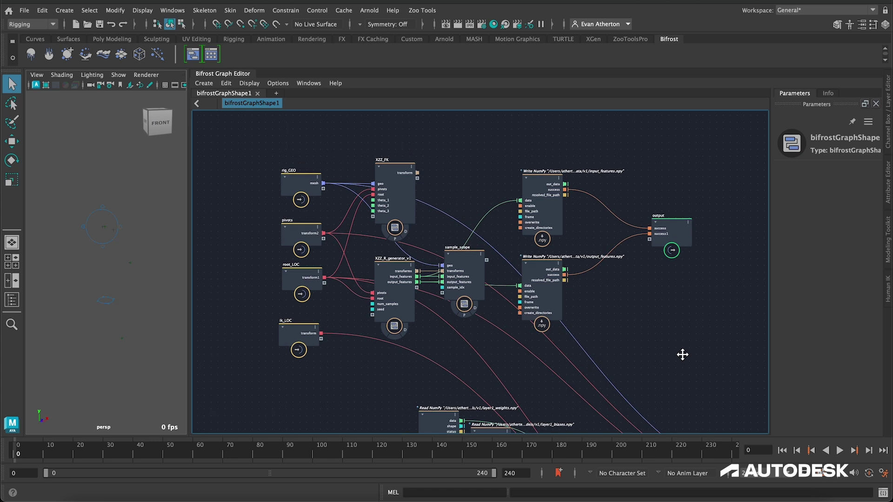
{"action": "scroll", "coordinate": [467, 295], "scroll_direction": "up", "scroll_amount": 2}
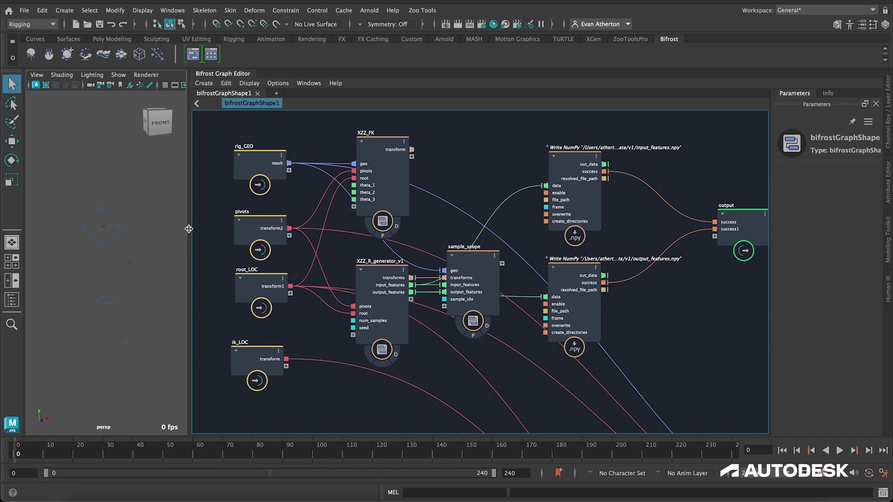
{"action": "left_click_drag", "start_coordinate": [188, 228], "coordinate": [246, 229]}
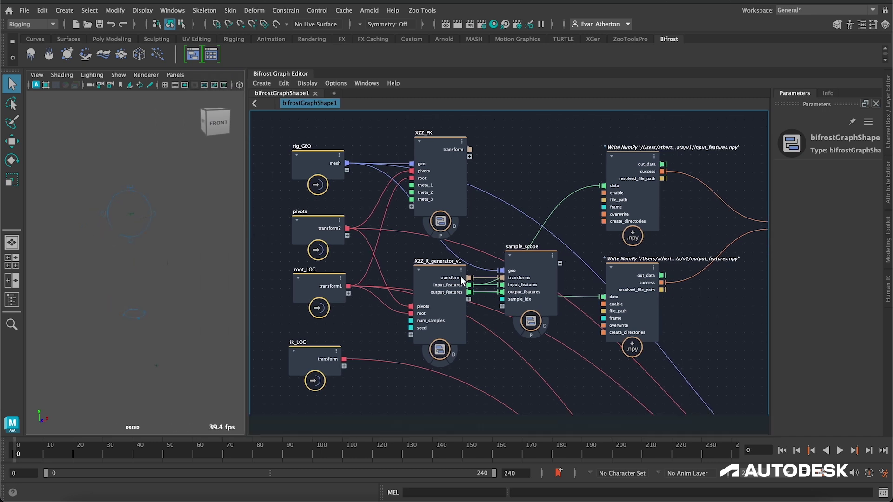
Display the XZZ_FK rig in the viewport and scrub its Theta 1 to -52.48.
{"action": "mouse_move", "coordinate": [447, 279]}
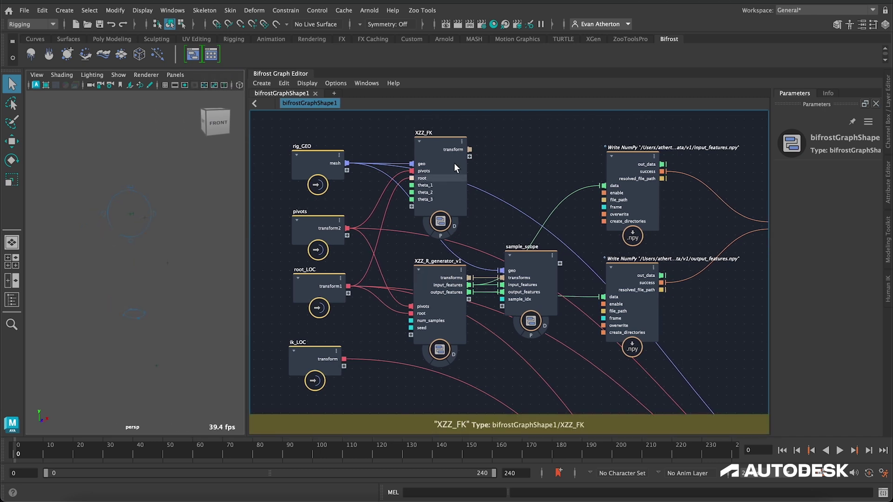
{"action": "middle_click_drag", "start_coordinate": [520, 173], "coordinate": [516, 165]}
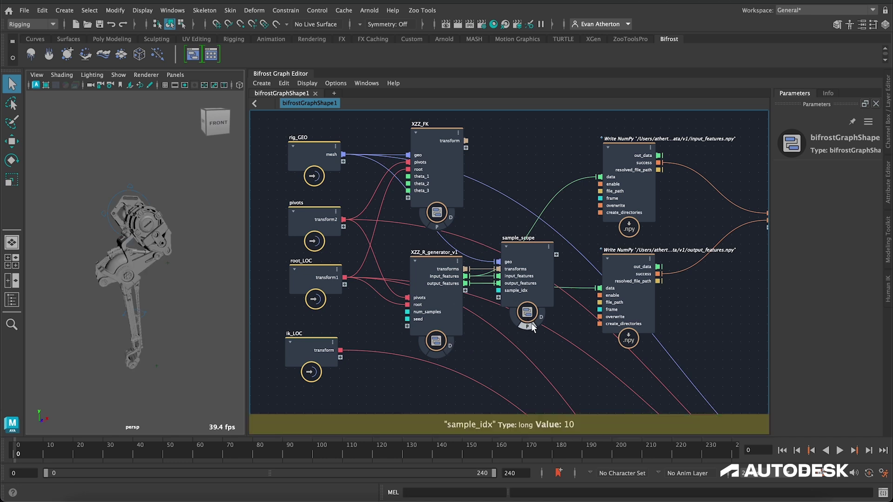
{"action": "mouse_move", "coordinate": [416, 131]}
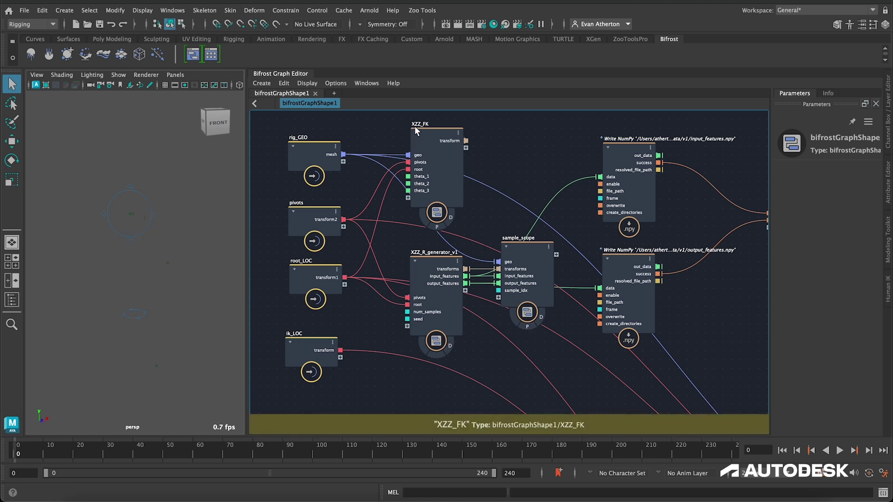
{"action": "left_click", "coordinate": [437, 226]}
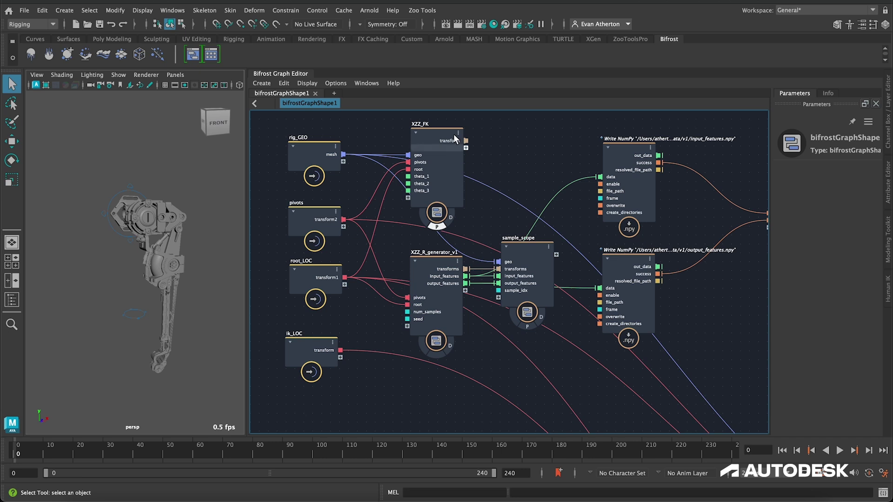
{"action": "left_click", "coordinate": [437, 144]}
{"action": "left_click_drag", "start_coordinate": [789, 188], "coordinate": [496, 236]}
Fine-tune Theta 1 on XZZ_FK, then type an exact Theta 1 value.
{"action": "left_click_drag", "start_coordinate": [114, 233], "coordinate": [139, 239], "text": "alt"}
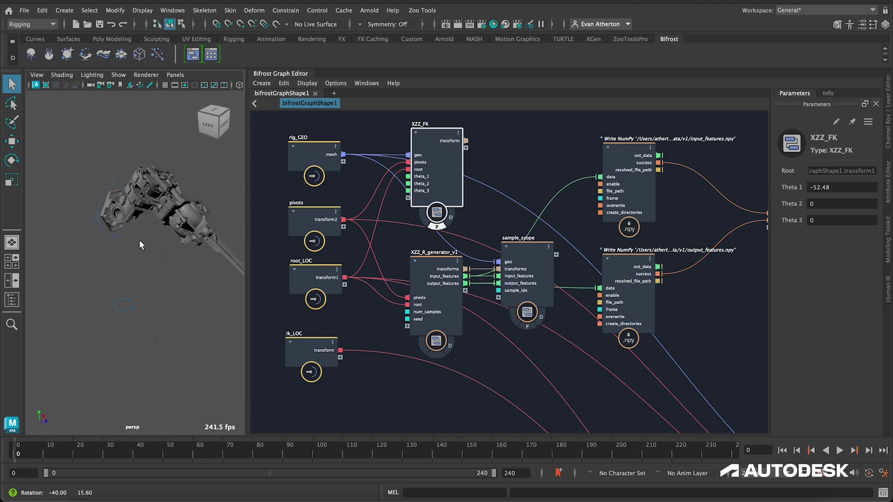
{"action": "left_click_drag", "start_coordinate": [792, 186], "coordinate": [765, 188]}
{"action": "left_click", "coordinate": [837, 187]}
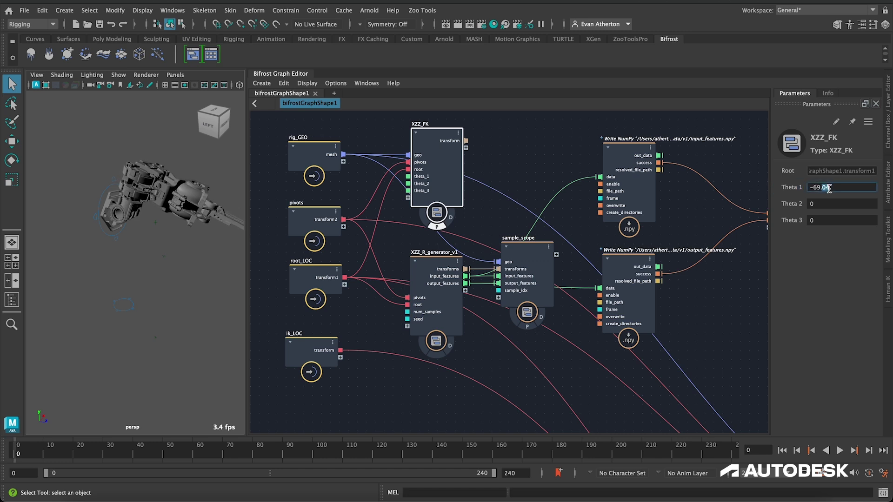
{"action": "type", "text": "45"}
{"action": "key", "text": "Return"}
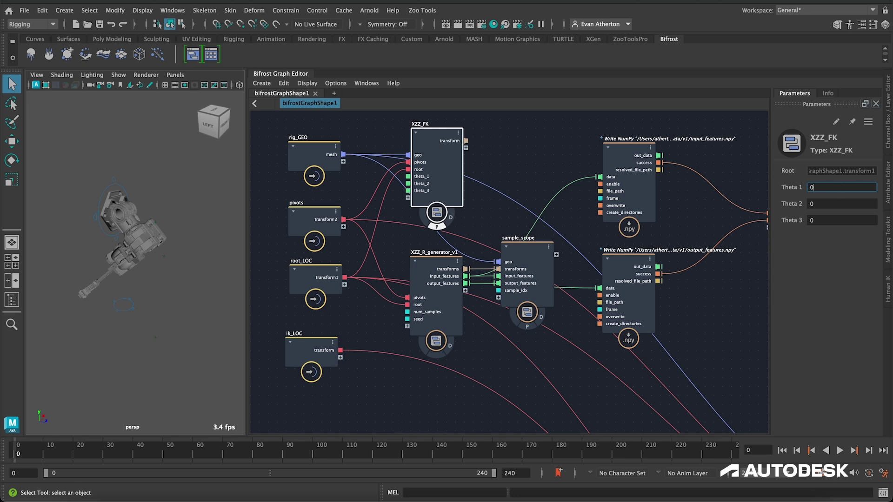
{"action": "key", "text": "Tab"}
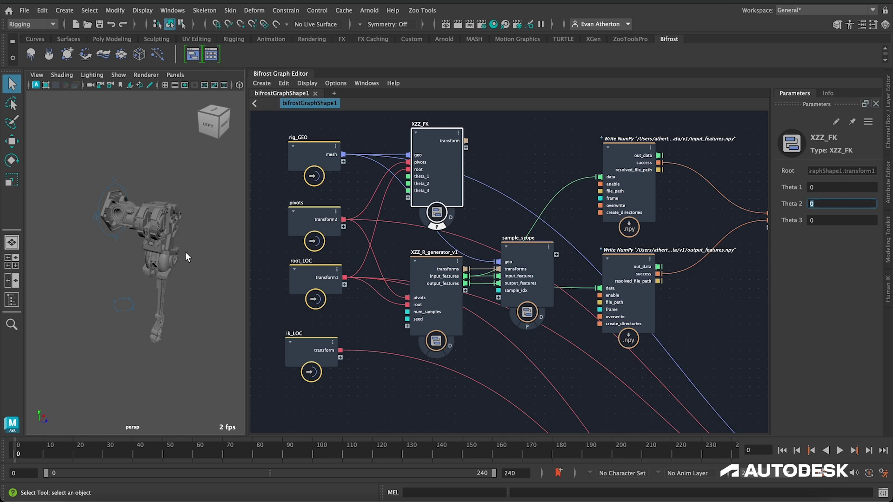
Bend the second joint by scrubbing Theta 2 down to about -153.
{"action": "left_click_drag", "start_coordinate": [185, 268], "coordinate": [172, 267], "text": "alt"}
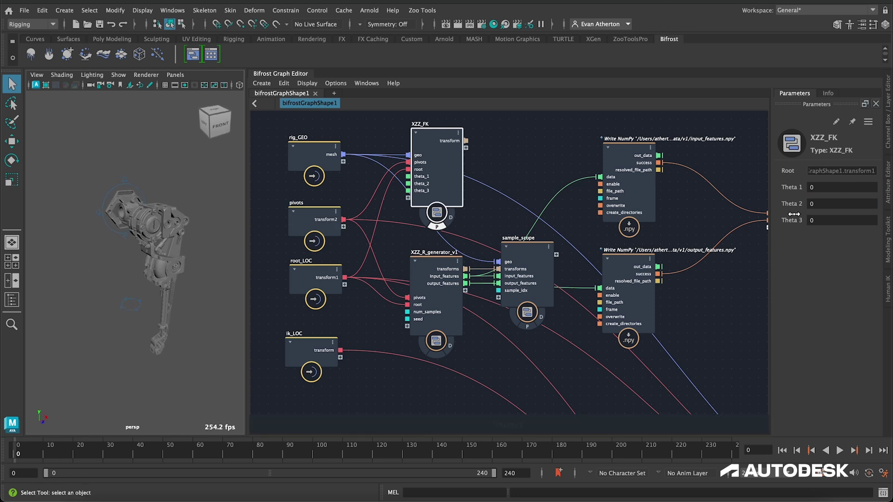
{"action": "left_click_drag", "start_coordinate": [112, 240], "coordinate": [127, 244], "text": "alt"}
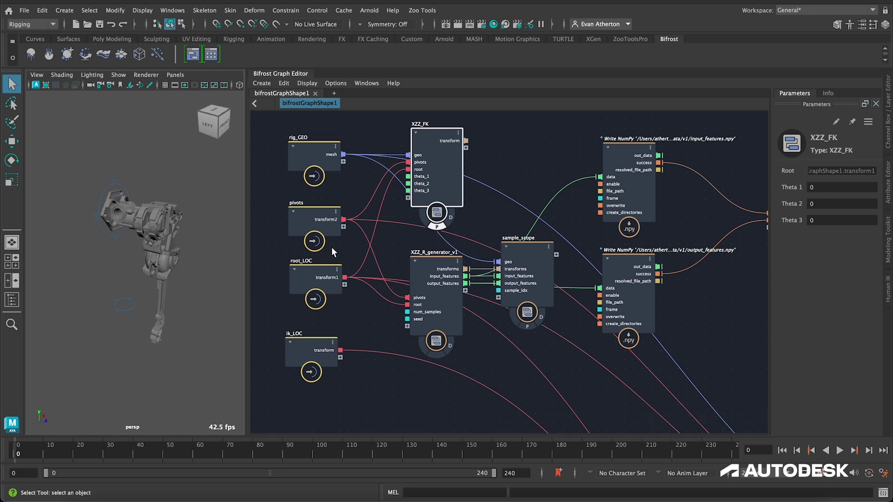
{"action": "left_click_drag", "start_coordinate": [186, 256], "coordinate": [144, 256], "text": "alt"}
{"action": "left_click_drag", "start_coordinate": [788, 204], "coordinate": [298, 249]}
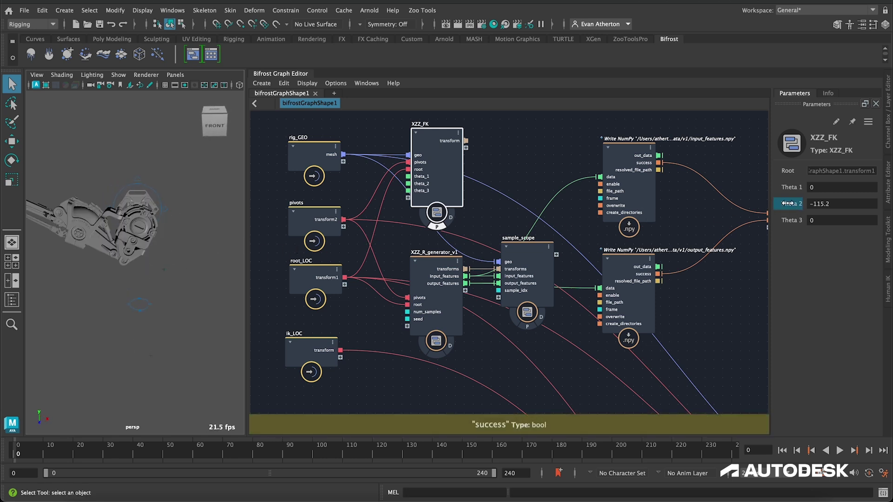
{"action": "left_click_drag", "start_coordinate": [787, 204], "coordinate": [123, 188]}
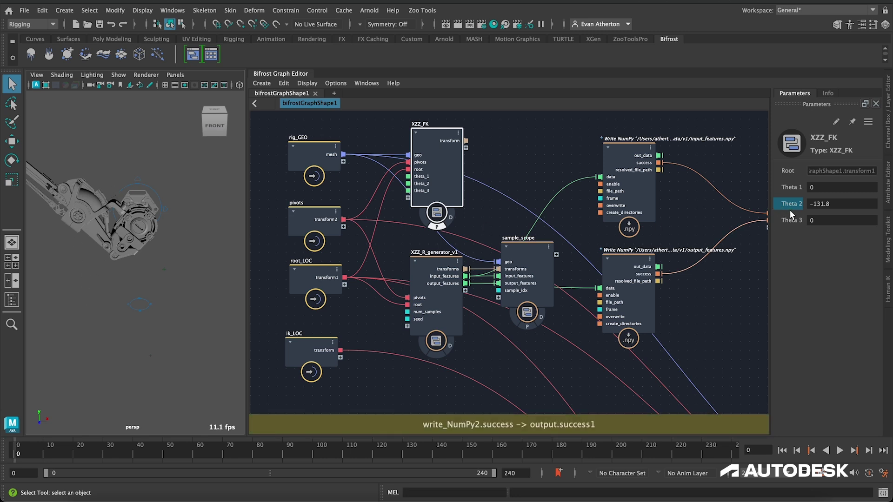
{"action": "mouse_move", "coordinate": [792, 205]}
{"action": "left_mouse_down"}
{"action": "mouse_move", "coordinate": [755, 208]}
{"action": "mouse_move", "coordinate": [793, 203]}
{"action": "mouse_move", "coordinate": [775, 206]}
{"action": "mouse_move", "coordinate": [784, 205]}
{"action": "left_mouse_up"}
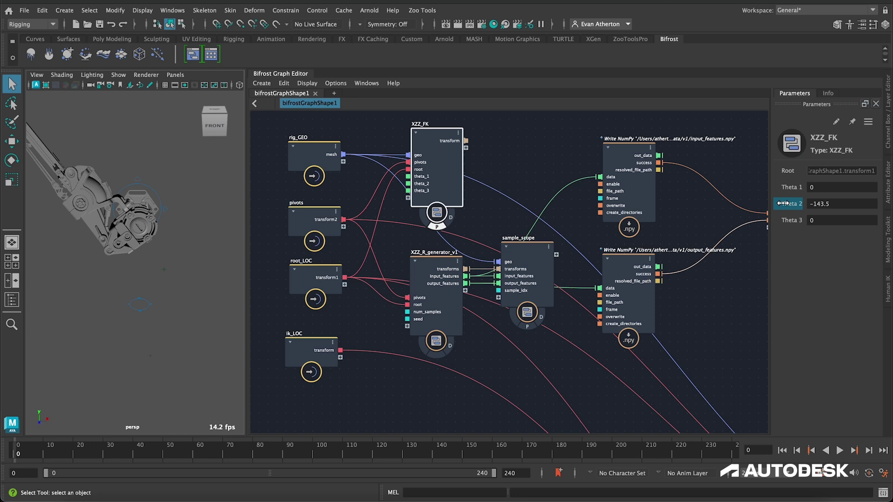
Swing the second joint back by scrubbing Theta 2 up toward zero.
{"action": "left_click_drag", "start_coordinate": [796, 204], "coordinate": [888, 210]}
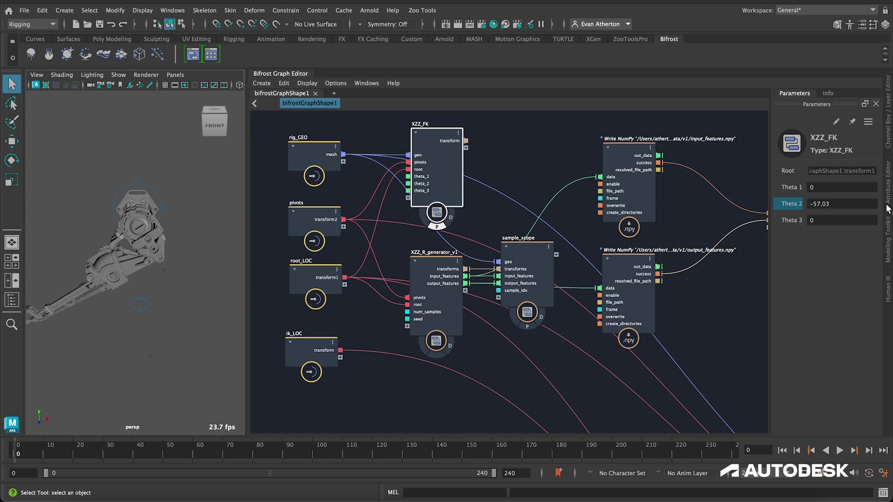
{"action": "left_click_drag", "start_coordinate": [802, 206], "coordinate": [864, 206]}
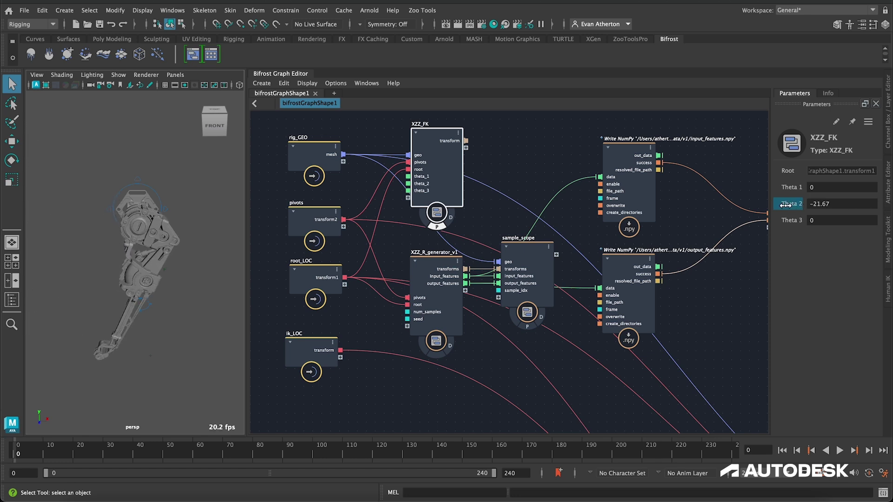
{"action": "left_click_drag", "start_coordinate": [785, 205], "coordinate": [889, 200]}
{"action": "left_click_drag", "start_coordinate": [794, 205], "coordinate": [867, 206]}
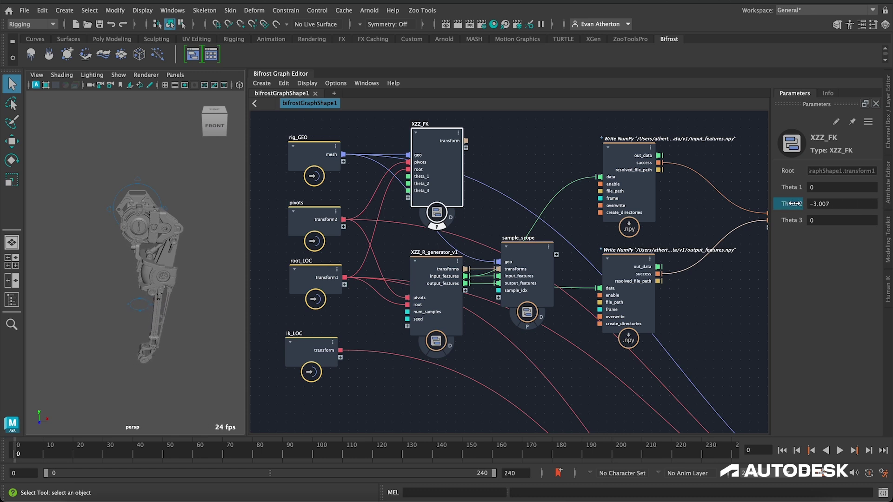
{"action": "left_click_drag", "start_coordinate": [792, 203], "coordinate": [802, 203]}
Set Theta 2 to exactly 15, raise it slightly past 15, then select it to reset.
{"action": "left_click", "coordinate": [833, 203]}
{"action": "type", "text": "1"}
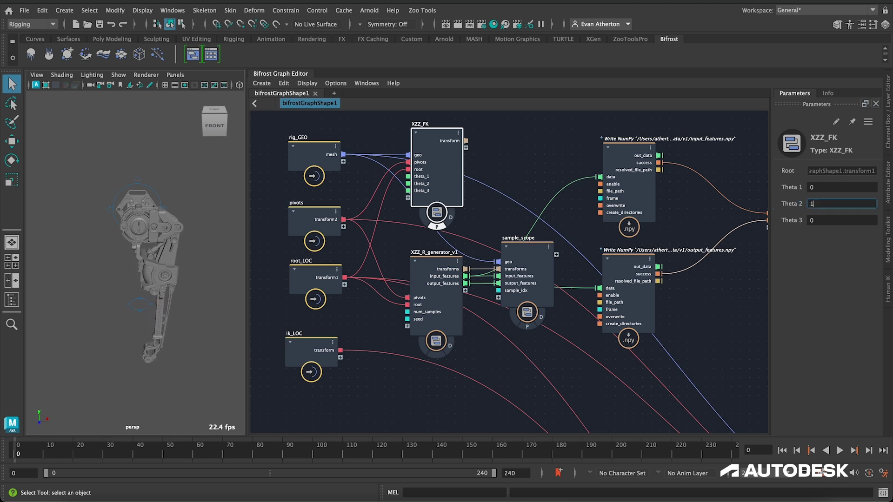
{"action": "type", "text": "5"}
{"action": "key", "text": "Return"}
{"action": "left_click_drag", "start_coordinate": [792, 203], "coordinate": [843, 204]}
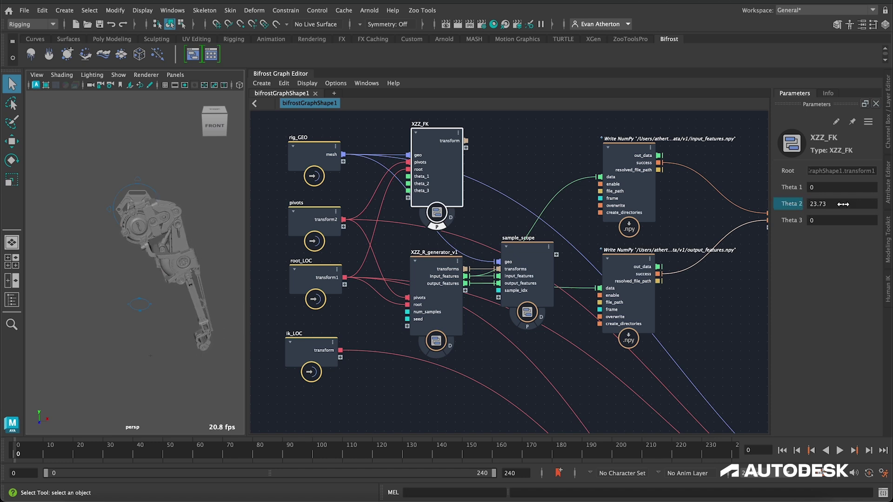
{"action": "double_click", "coordinate": [819, 203]}
Return Theta 2 to 0 and zoom and pan the viewport to centre the rig.
{"action": "type", "text": "0"}
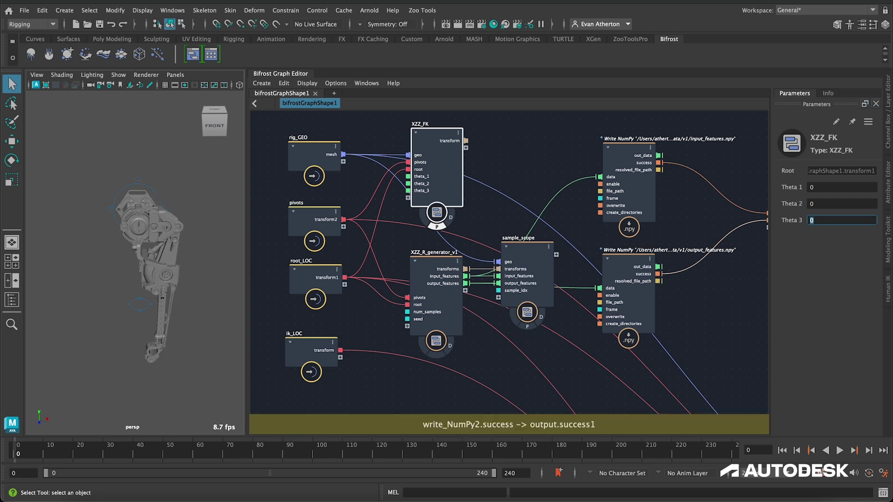
{"action": "key", "text": "Tab"}
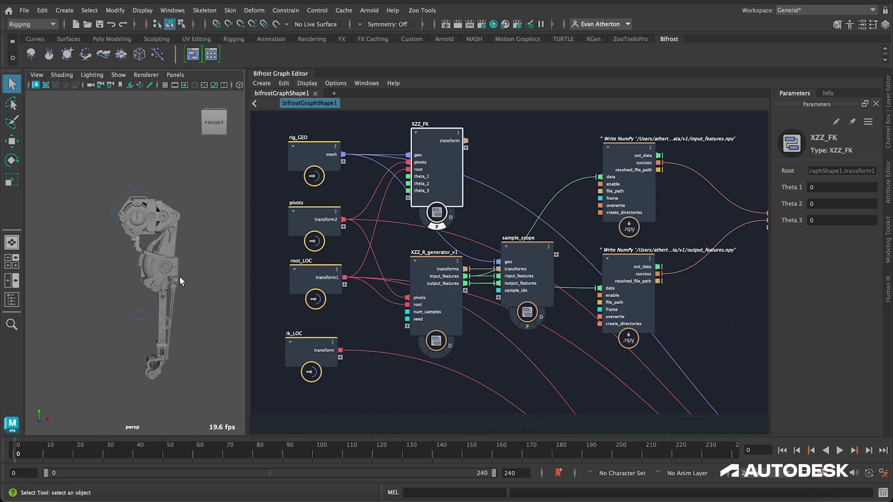
{"action": "scroll", "coordinate": [179, 277], "scroll_direction": "up", "scroll_amount": 4}
{"action": "middle_click_drag", "start_coordinate": [192, 283], "coordinate": [79, 149], "text": "alt"}
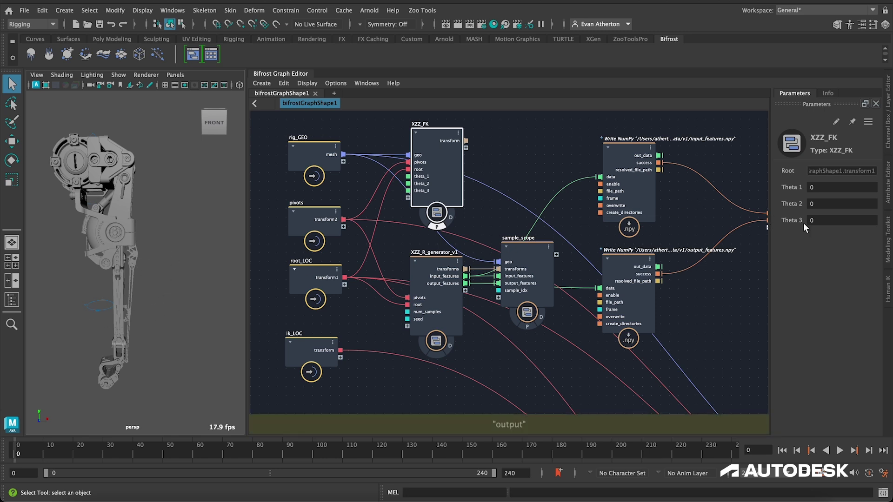
Set Theta 3 to 10, then scrub it higher to swing the lower leg.
{"action": "left_click_drag", "start_coordinate": [802, 221], "coordinate": [884, 221]}
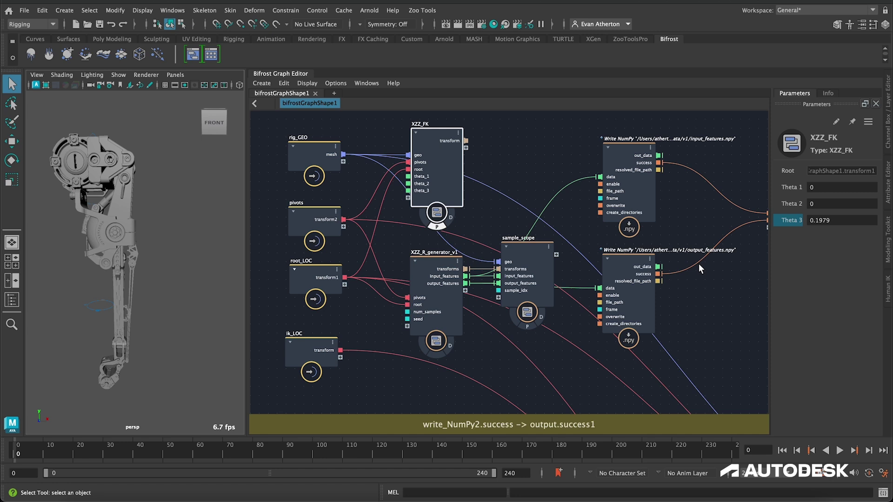
{"action": "left_click", "coordinate": [837, 220]}
{"action": "type", "text": "10"}
{"action": "key", "text": "Return"}
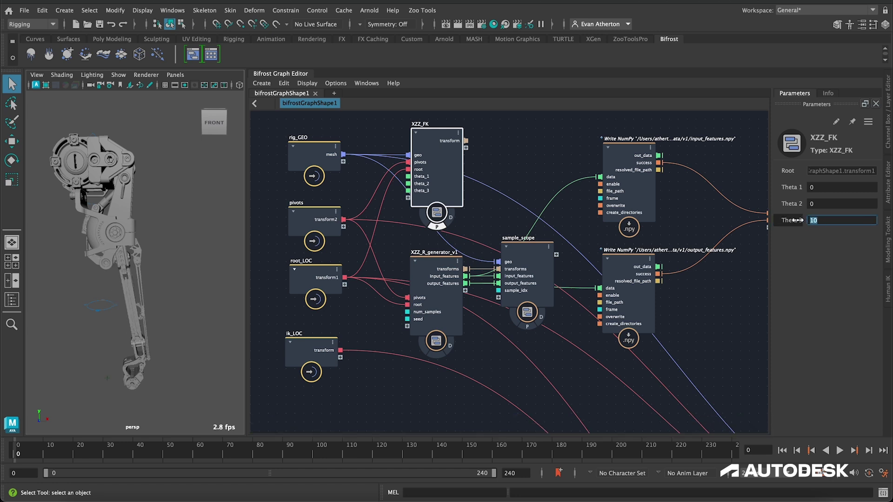
{"action": "left_click_drag", "start_coordinate": [807, 221], "coordinate": [889, 216]}
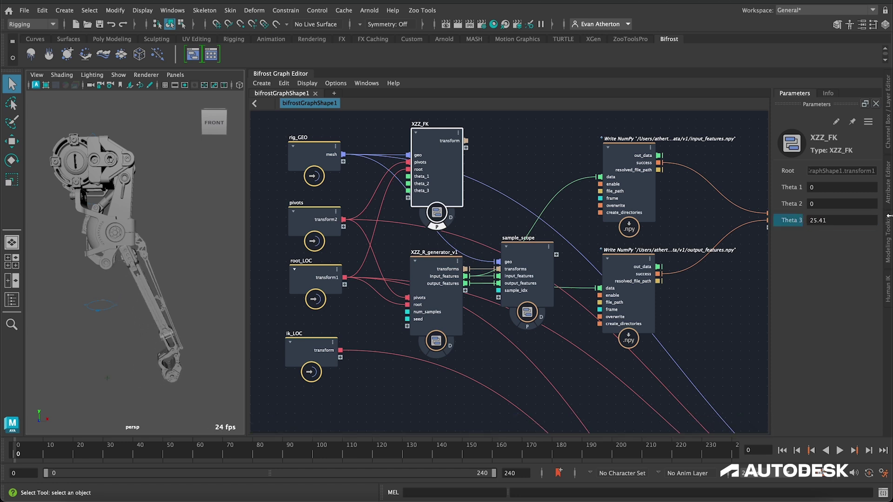
{"action": "left_click_drag", "start_coordinate": [797, 223], "coordinate": [801, 223]}
{"action": "left_click_drag", "start_coordinate": [791, 219], "coordinate": [827, 228]}
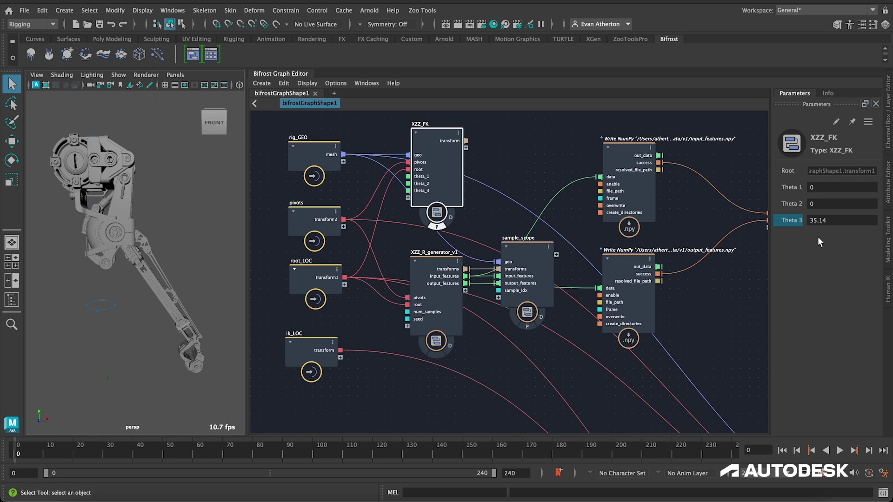
Retype the Theta 3 value toward 165 while orbiting around the rig.
{"action": "left_click", "coordinate": [827, 221]}
{"action": "type", "text": "1"}
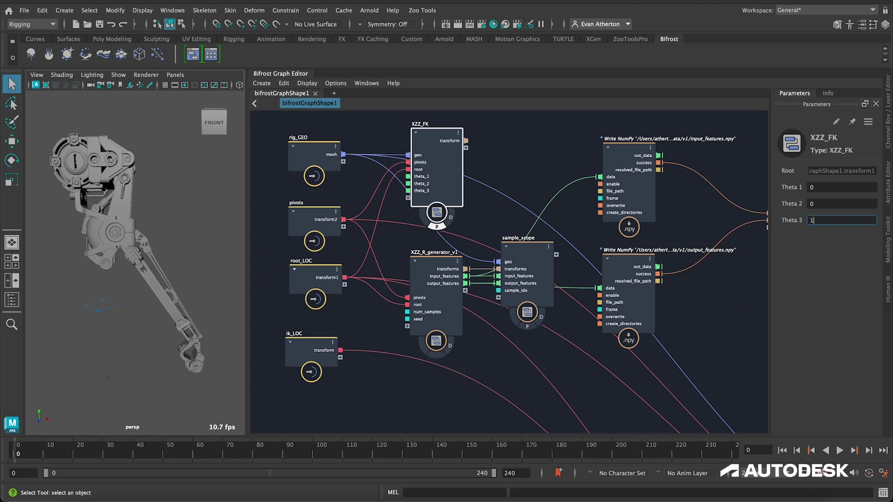
{"action": "mouse_move", "coordinate": [162, 271]}
{"action": "left_mouse_down", "text": "alt"}
{"action": "mouse_move", "coordinate": [149, 278]}
{"action": "mouse_move", "coordinate": [162, 308]}
{"action": "mouse_move", "coordinate": [166, 276]}
{"action": "mouse_move", "coordinate": [112, 284]}
{"action": "mouse_move", "coordinate": [85, 299]}
{"action": "mouse_move", "coordinate": [163, 285]}
{"action": "mouse_move", "coordinate": [130, 278]}
{"action": "mouse_move", "coordinate": [155, 277]}
{"action": "left_mouse_up", "text": "alt"}
{"action": "double_click", "coordinate": [847, 221]}
Show XZZ_R_generator_v1's sample points in the viewport and orbit around them.
{"action": "left_click", "coordinate": [437, 297]}
{"action": "middle_click_drag", "start_coordinate": [449, 366], "coordinate": [482, 336]}
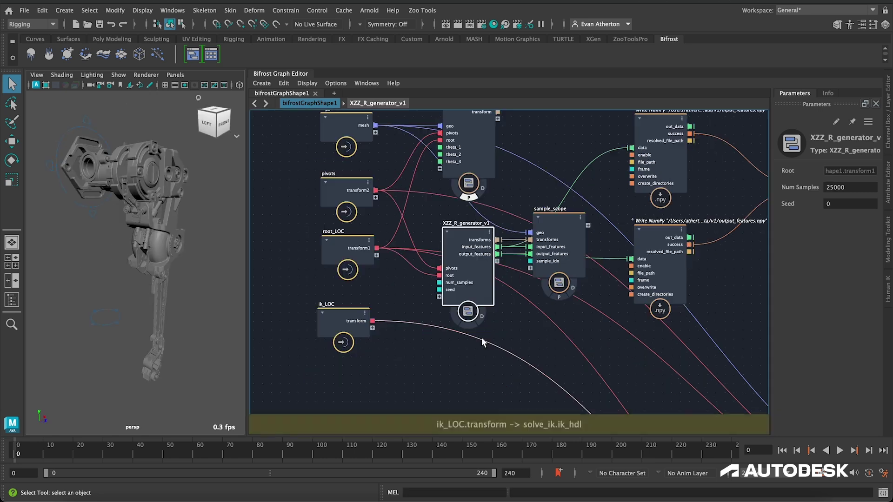
{"action": "left_click", "coordinate": [481, 316]}
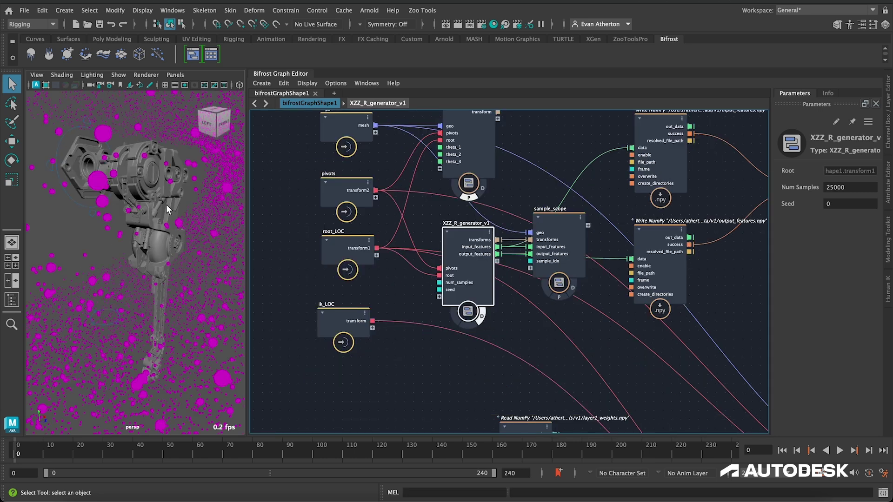
{"action": "left_click_drag", "start_coordinate": [166, 205], "coordinate": [140, 246], "text": "alt"}
In generate_random_angles, set Theta 1 45/-75, Theta 2 15/-145, Theta 3 165/35 limits.
{"action": "double_click", "coordinate": [467, 234]}
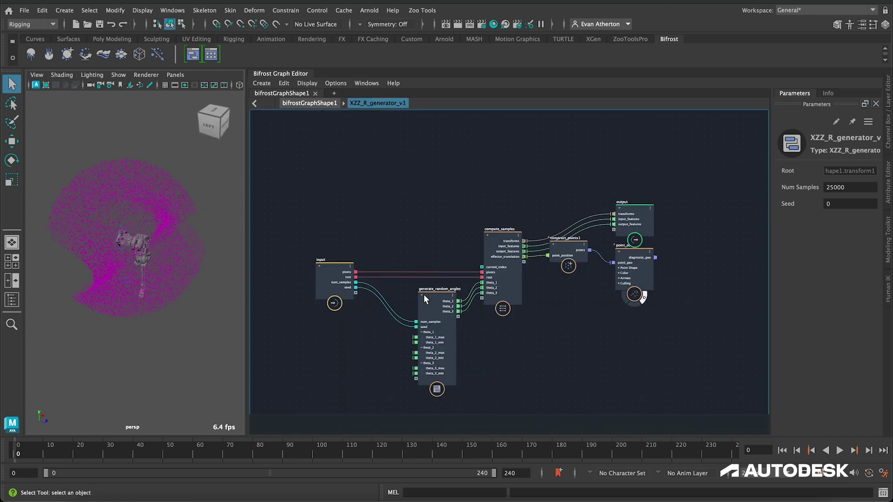
{"action": "left_click", "coordinate": [423, 294]}
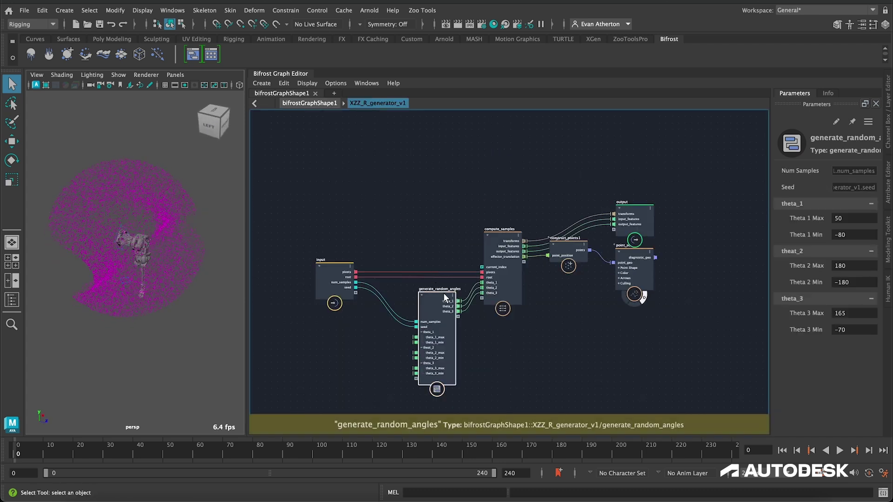
{"action": "left_click", "coordinate": [852, 218]}
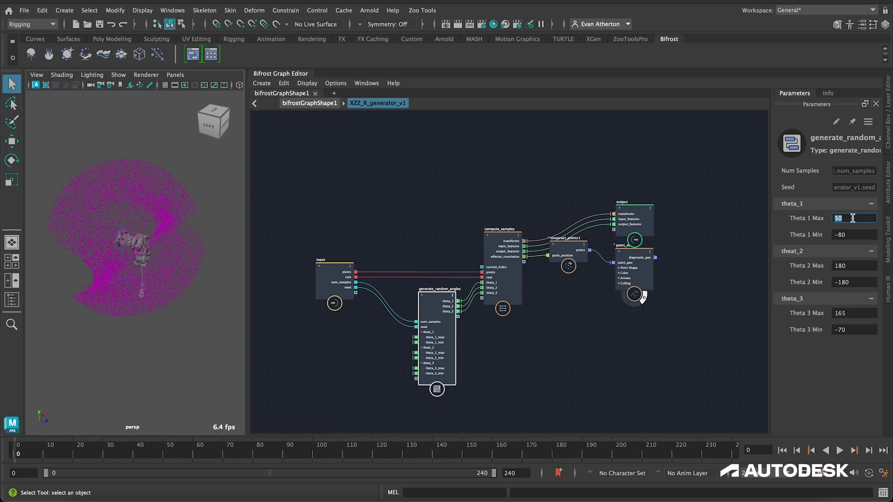
{"action": "key", "text": "Tab"}
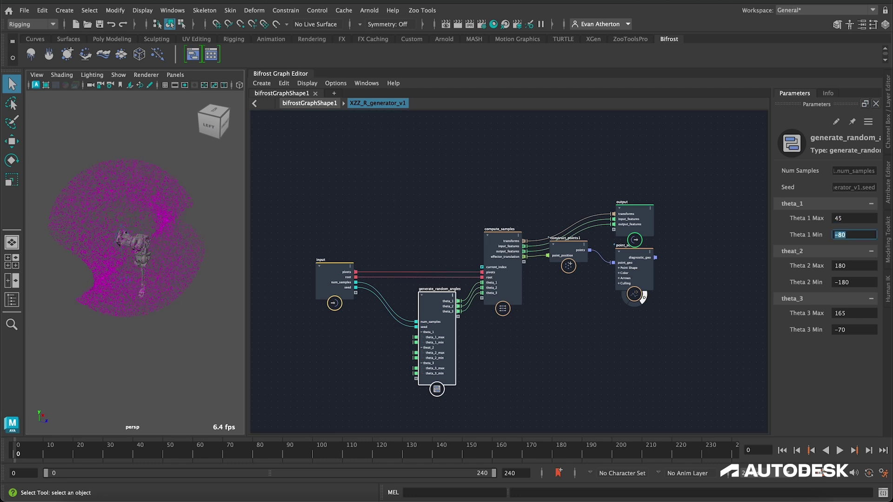
{"action": "key", "text": "Tab"}
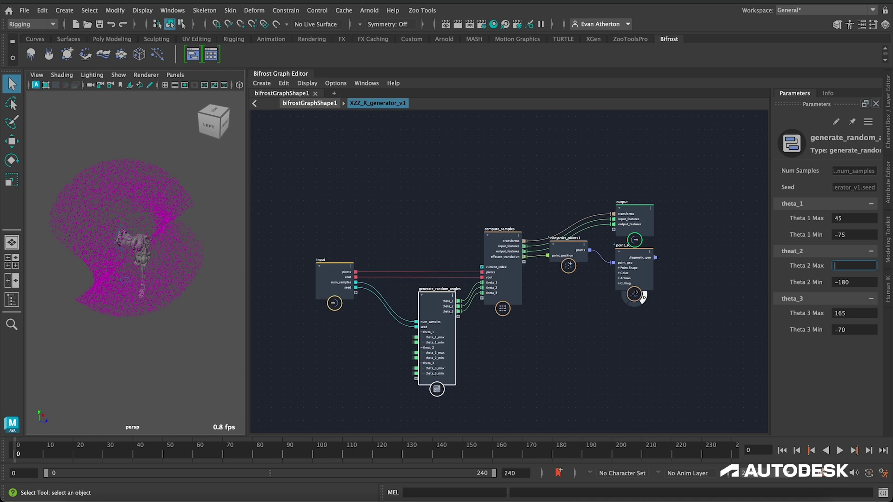
{"action": "type", "text": "15"}
{"action": "key", "text": "Tab"}
{"action": "type", "text": "-145"}
{"action": "key", "text": "Tab"}
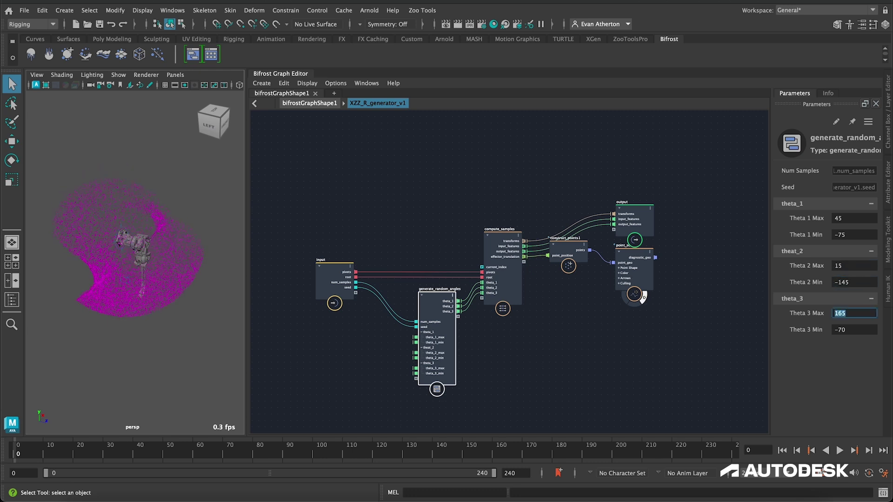
{"action": "key", "text": "Tab"}
{"action": "type", "text": "35"}
{"action": "key", "text": "Return"}
Return to the bifrostGraphShape1 parent graph and pan to show the output node.
{"action": "left_click_drag", "start_coordinate": [127, 271], "coordinate": [116, 265], "text": "alt"}
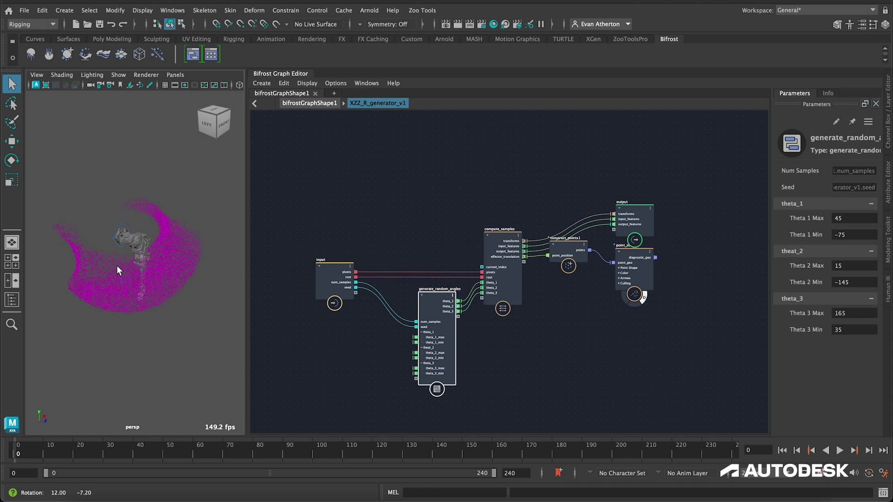
{"action": "left_click", "coordinate": [311, 103]}
{"action": "middle_click_drag", "start_coordinate": [616, 199], "coordinate": [486, 225]}
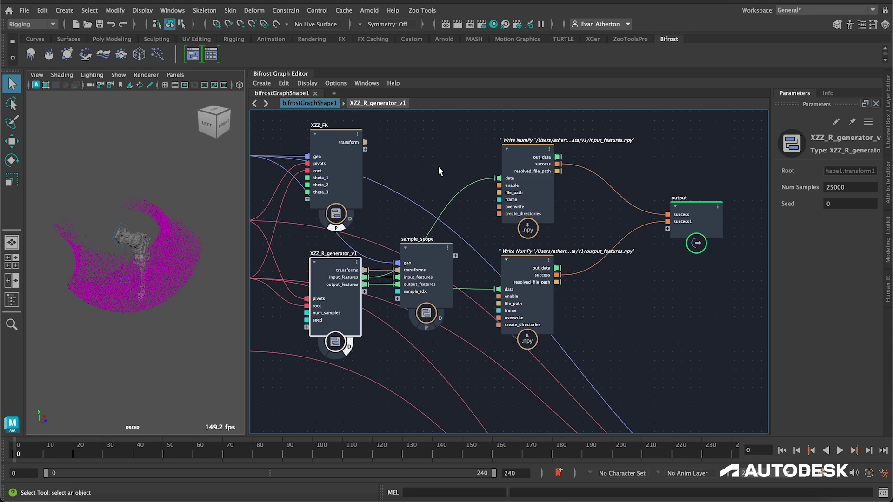
{"action": "middle_click_drag", "start_coordinate": [429, 176], "coordinate": [440, 176]}
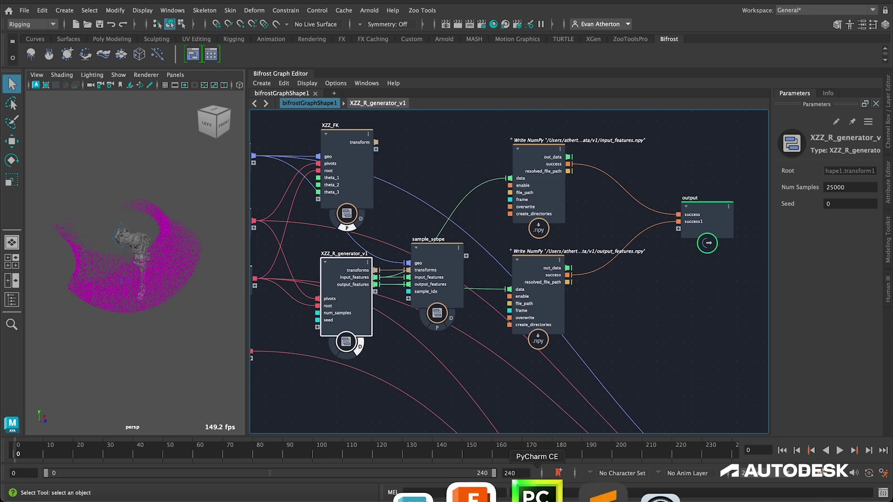
{"action": "left_click", "coordinate": [512, 488]}
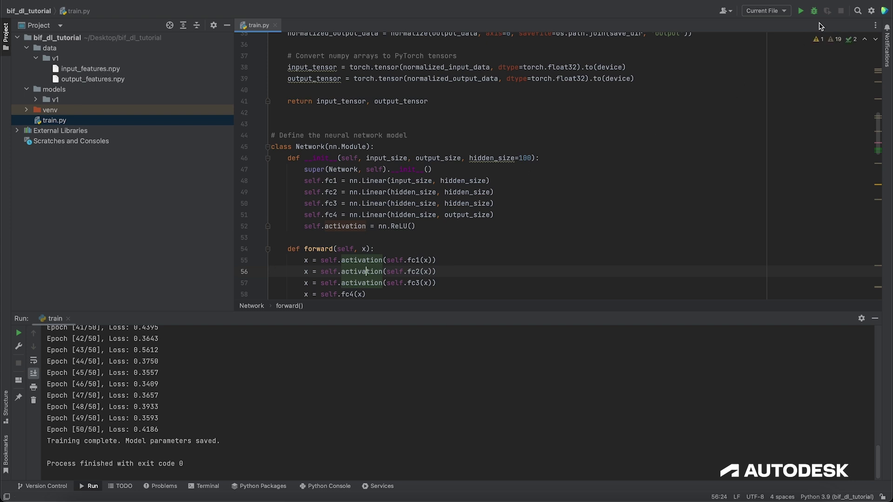
Rerun train.py on the new data and list the saved parameter files in models/v1.
{"action": "left_click", "coordinate": [801, 12]}
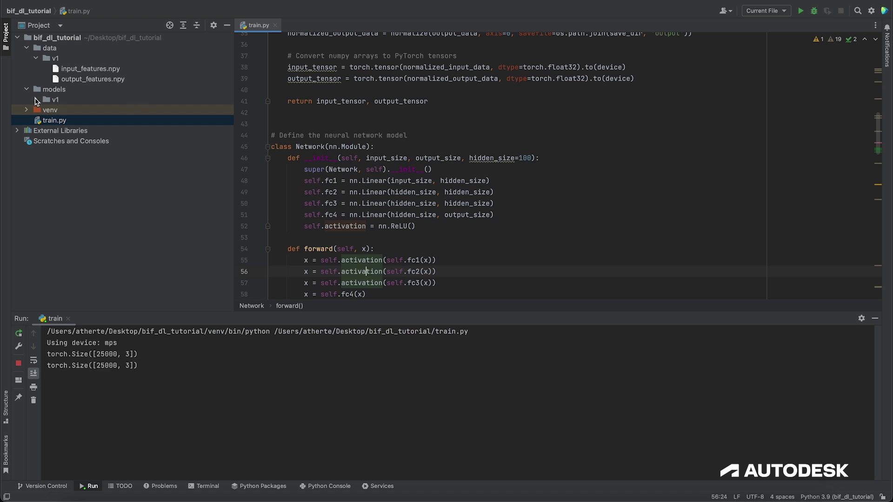
{"action": "left_click", "coordinate": [35, 100]}
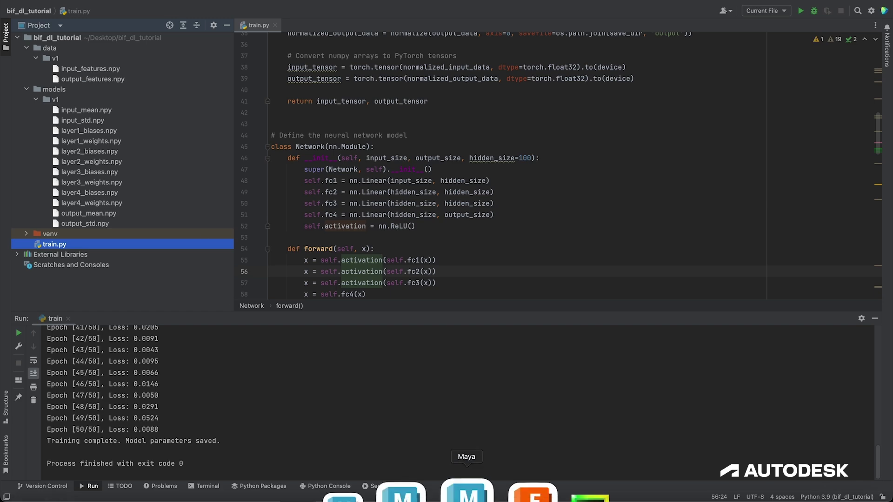
{"action": "left_click", "coordinate": [466, 490]}
Pan to solve_ik and XZZ_FK1 and display XZZ_FK1's arm in the viewport.
{"action": "left_click", "coordinate": [448, 163]}
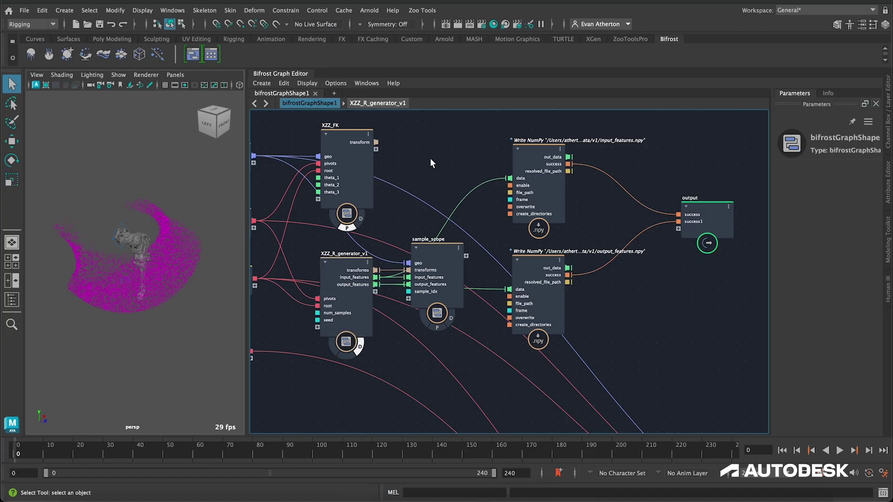
{"action": "scroll", "coordinate": [431, 158], "scroll_direction": "down", "scroll_amount": 6}
{"action": "scroll", "coordinate": [515, 220], "scroll_direction": "up", "scroll_amount": 3}
{"action": "scroll", "coordinate": [404, 213], "scroll_direction": "up", "scroll_amount": 1}
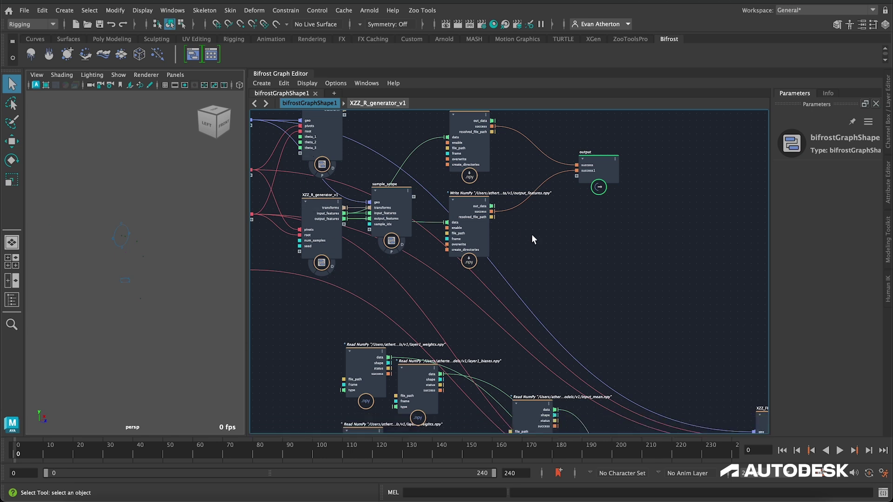
{"action": "scroll", "coordinate": [577, 265], "scroll_direction": "down", "scroll_amount": 5}
{"action": "scroll", "coordinate": [628, 280], "scroll_direction": "up", "scroll_amount": 5}
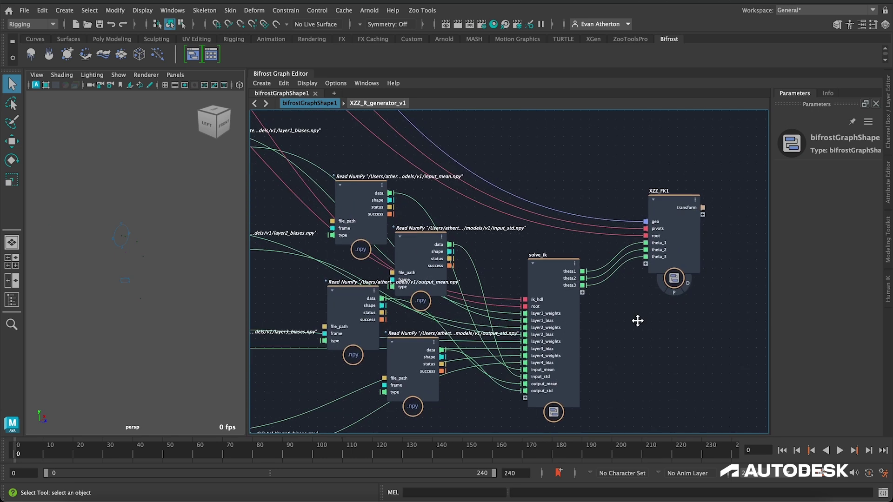
{"action": "middle_click_drag", "start_coordinate": [637, 319], "coordinate": [688, 280]}
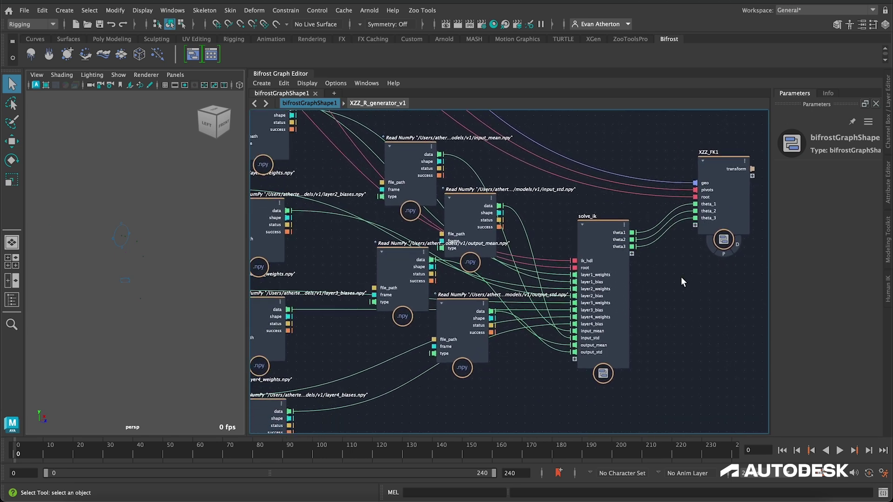
{"action": "left_click", "coordinate": [724, 254]}
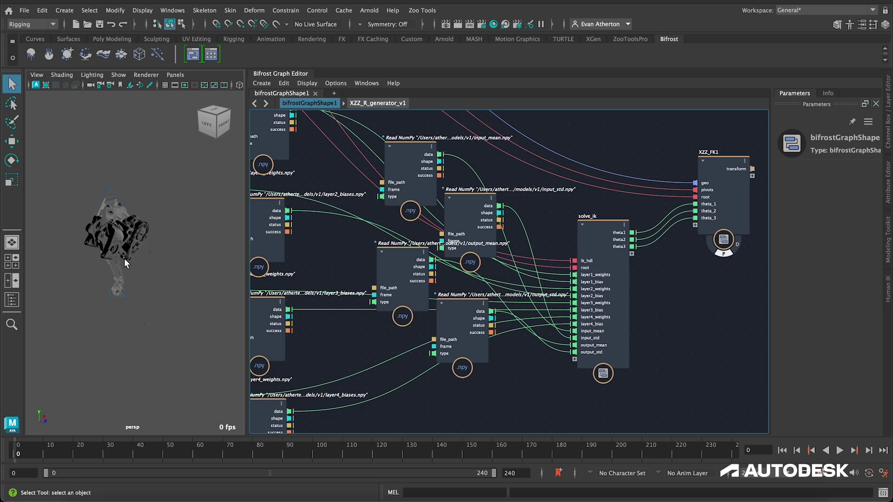
{"action": "left_click_drag", "start_coordinate": [161, 300], "coordinate": [153, 303], "text": "alt"}
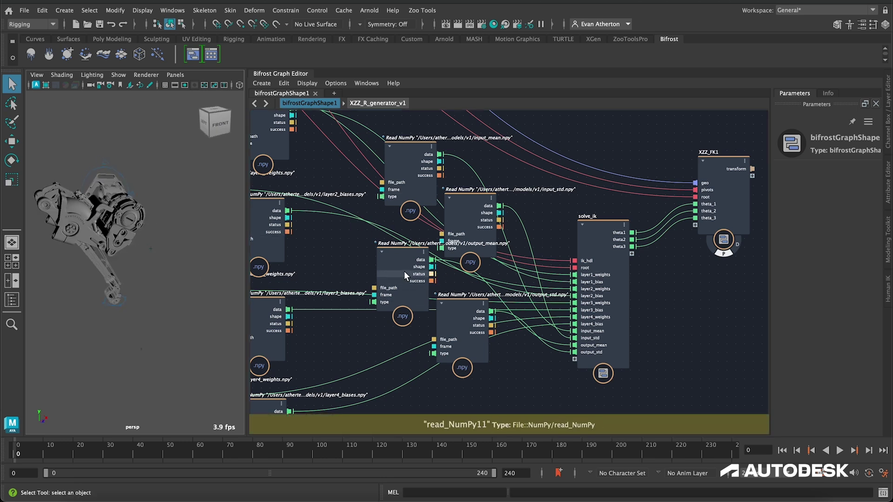
Collapse the graph editor and move the foot control to stretch the arm.
{"action": "left_click", "coordinate": [286, 73]}
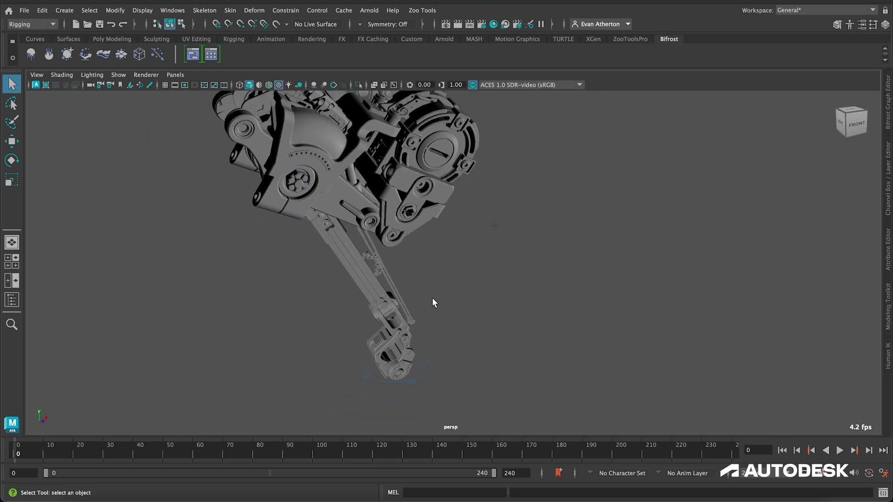
{"action": "scroll", "coordinate": [436, 309], "scroll_direction": "down", "scroll_amount": 3}
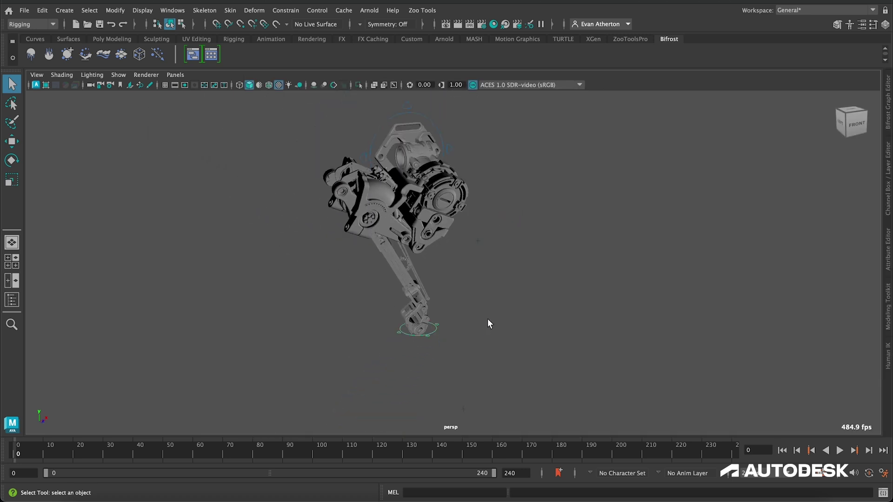
{"action": "key", "text": "w"}
{"action": "left_click_drag", "start_coordinate": [479, 339], "coordinate": [421, 324]}
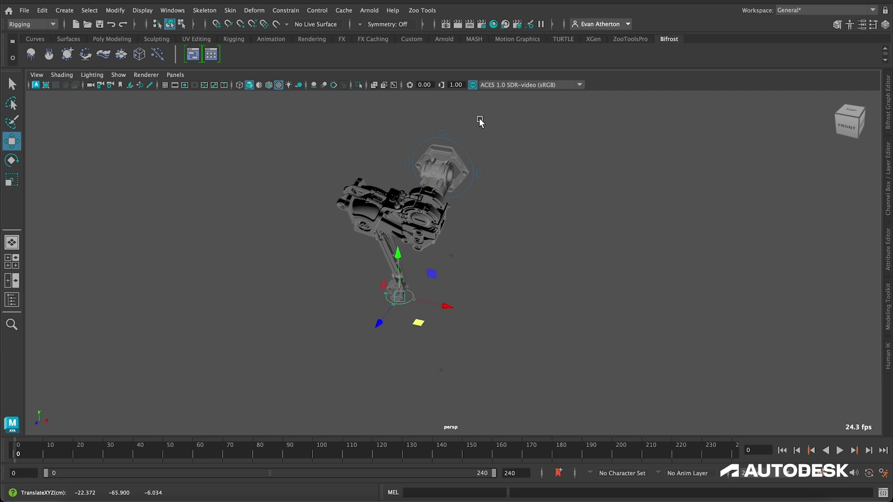
Rotate the hip control to tilt the body, undo it, and clear the selection.
{"action": "left_click", "coordinate": [454, 144]}
{"action": "key", "text": "e"}
{"action": "mouse_move", "coordinate": [451, 156]}
{"action": "left_mouse_down"}
{"action": "mouse_move", "coordinate": [479, 172]}
{"action": "mouse_move", "coordinate": [444, 163]}
{"action": "mouse_move", "coordinate": [403, 293]}
{"action": "mouse_move", "coordinate": [446, 160]}
{"action": "mouse_move", "coordinate": [460, 163]}
{"action": "left_mouse_up"}
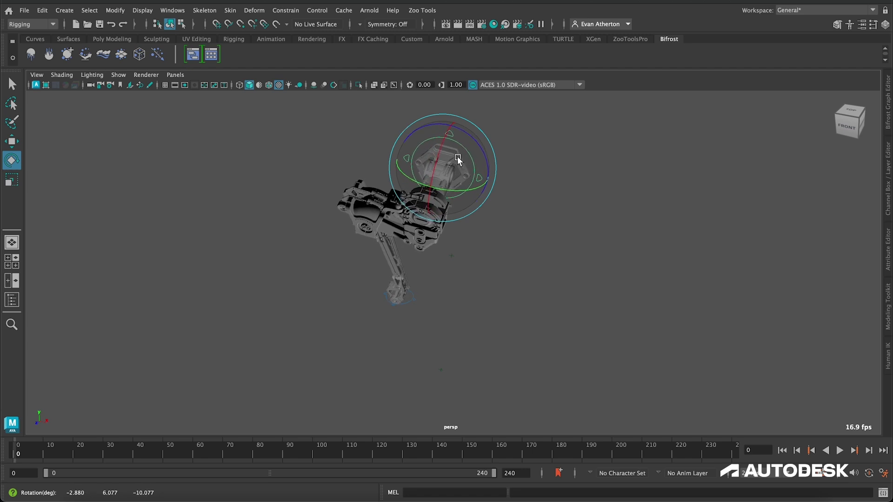
{"action": "key", "text": "ctrl+z"}
{"action": "key", "text": "ctrl+z"}
{"action": "key", "text": "ctrl+z"}
{"action": "key", "text": "ctrl+z"}
{"action": "key", "text": "ctrl+z"}
{"action": "key", "text": "ctrl+z"}
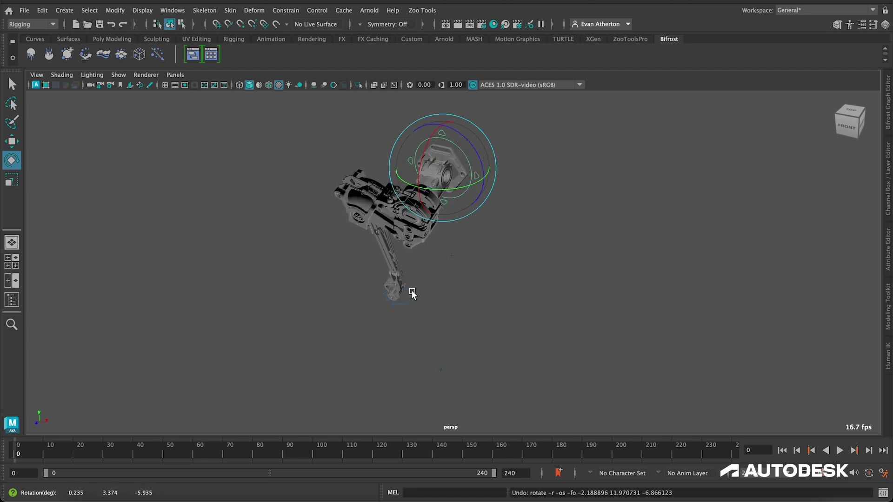
{"action": "left_click", "coordinate": [412, 300]}
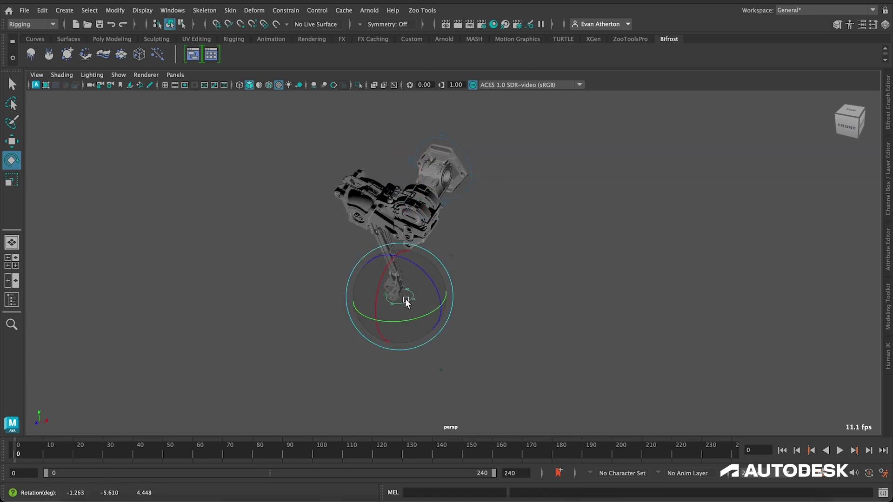
{"action": "key", "text": "w"}
{"action": "left_click", "coordinate": [452, 309]}
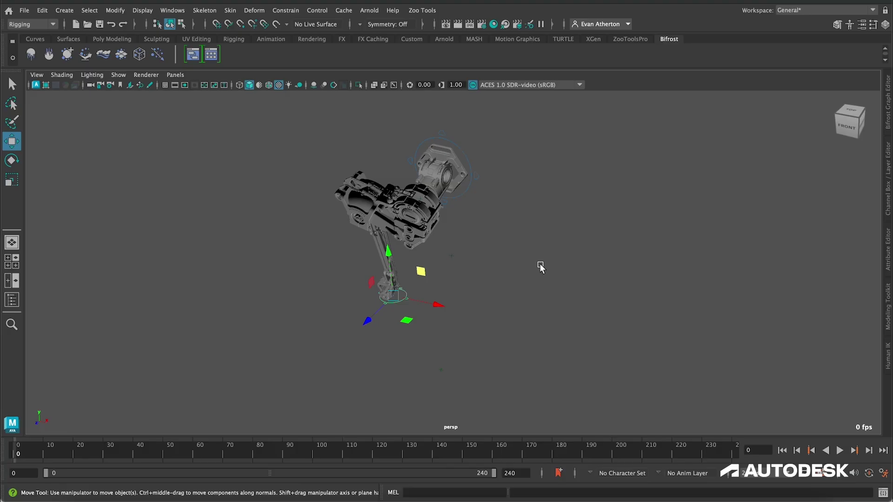
Reopen the Bifrost graph and enter the XZZ_R_generator_v1 compound.
{"action": "left_click", "coordinate": [888, 122]}
{"action": "scroll", "coordinate": [593, 171], "scroll_direction": "right", "scroll_amount": 10}
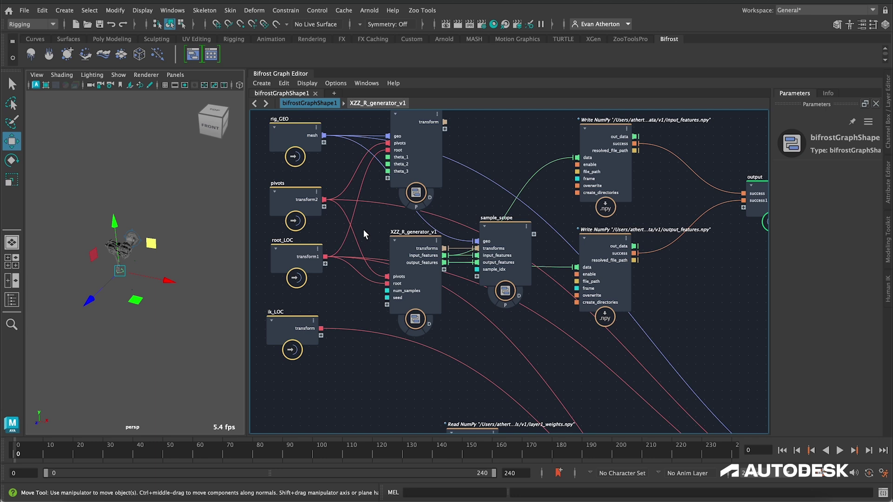
{"action": "left_click", "coordinate": [417, 242]}
{"action": "double_click", "coordinate": [417, 239]}
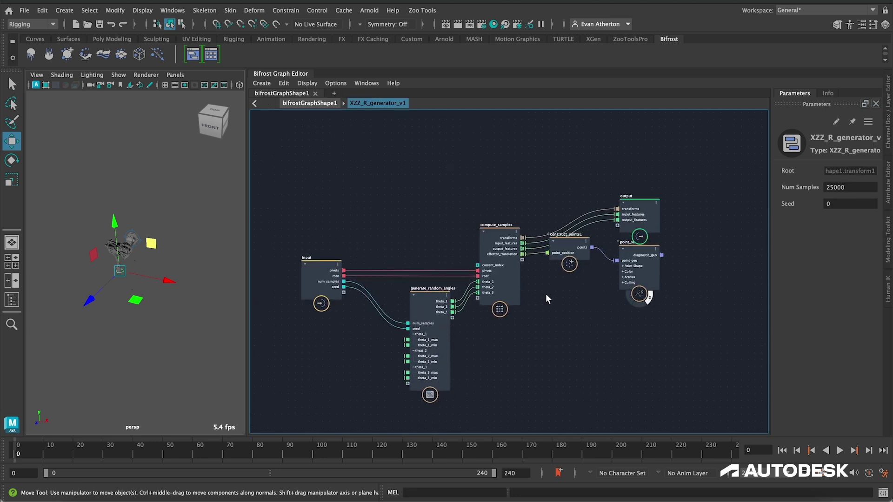
{"action": "scroll", "coordinate": [545, 294], "scroll_direction": "up", "scroll_amount": 5}
{"action": "scroll", "coordinate": [511, 293], "scroll_direction": "down", "scroll_amount": 3}
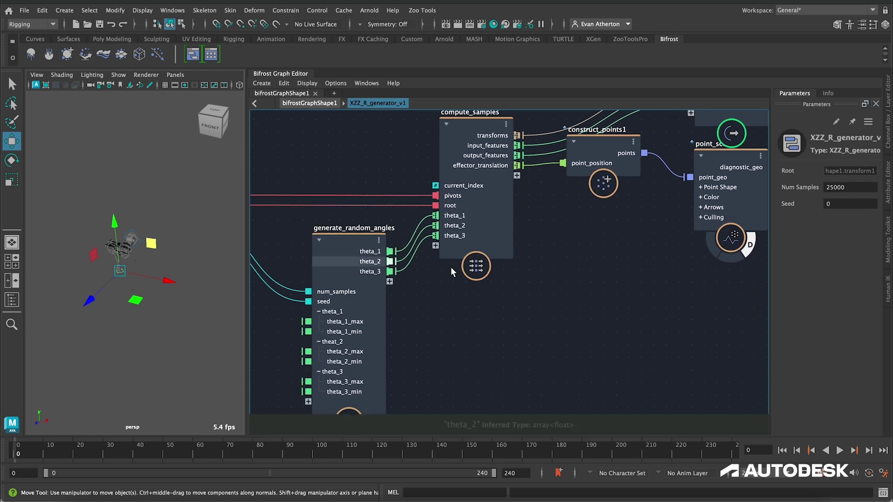
{"action": "scroll", "coordinate": [604, 291], "scroll_direction": "up", "scroll_amount": 2}
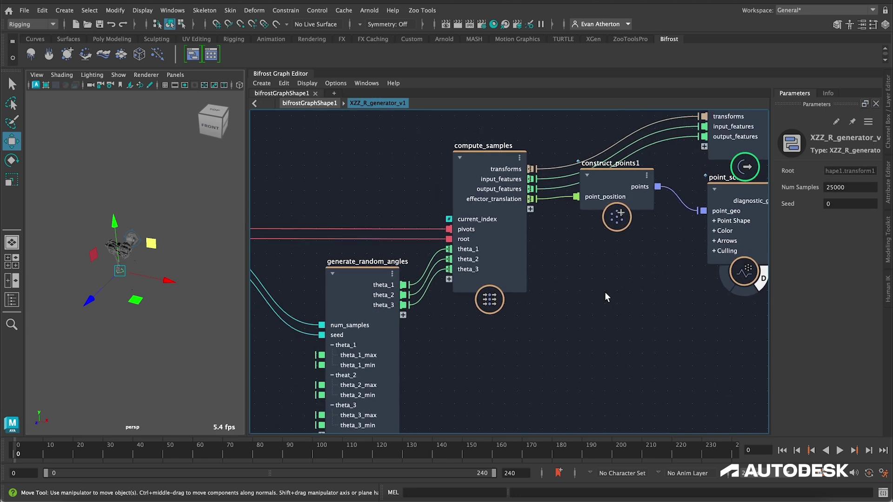
Open compute_samples and pan through its last_in_array, input and XZZ_R nodes.
{"action": "double_click", "coordinate": [494, 158]}
{"action": "scroll", "coordinate": [597, 217], "scroll_direction": "up", "scroll_amount": 3}
{"action": "middle_click_drag", "start_coordinate": [572, 204], "coordinate": [535, 194]}
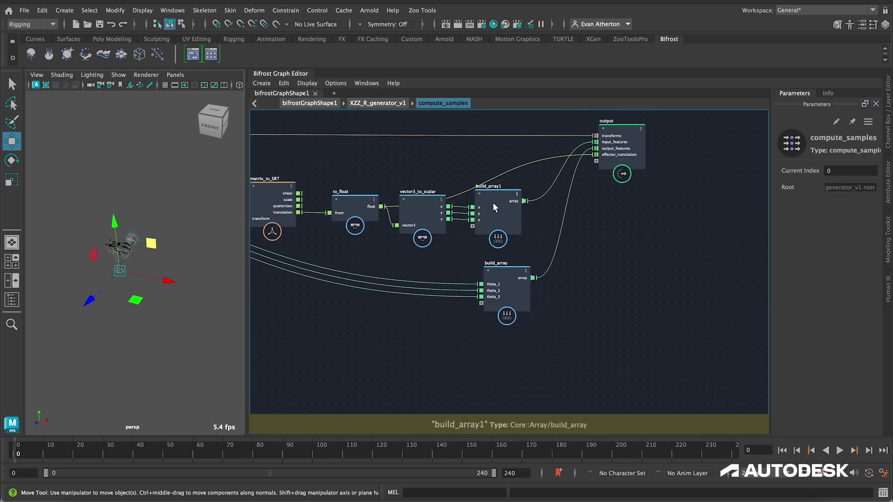
{"action": "middle_click_drag", "start_coordinate": [513, 292], "coordinate": [713, 315]}
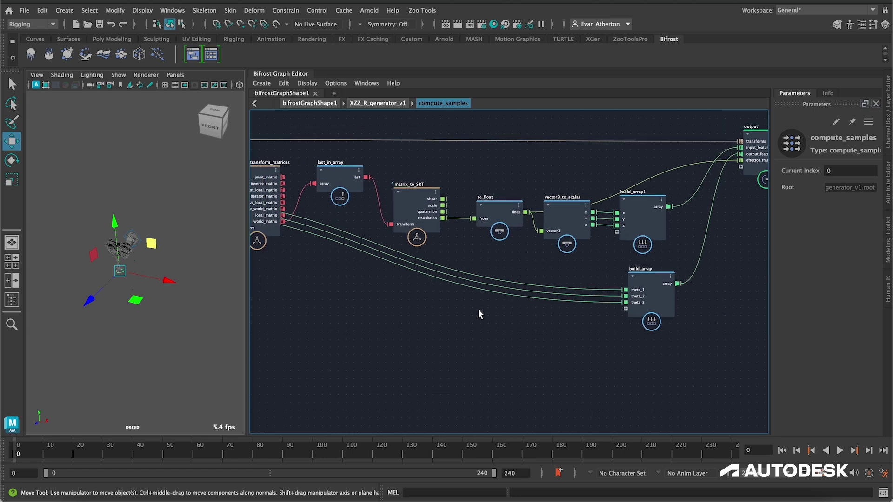
{"action": "middle_click_drag", "start_coordinate": [448, 319], "coordinate": [621, 323]}
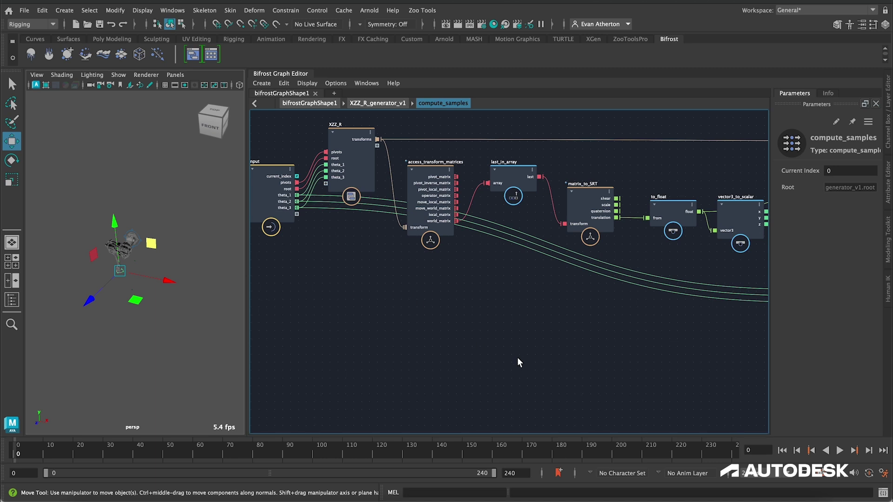
{"action": "key", "text": "Tab"}
Create sin, cos and degrees_to_radians nodes and arrange them in a row.
{"action": "type", "text": "sin"}
{"action": "key", "text": "Return"}
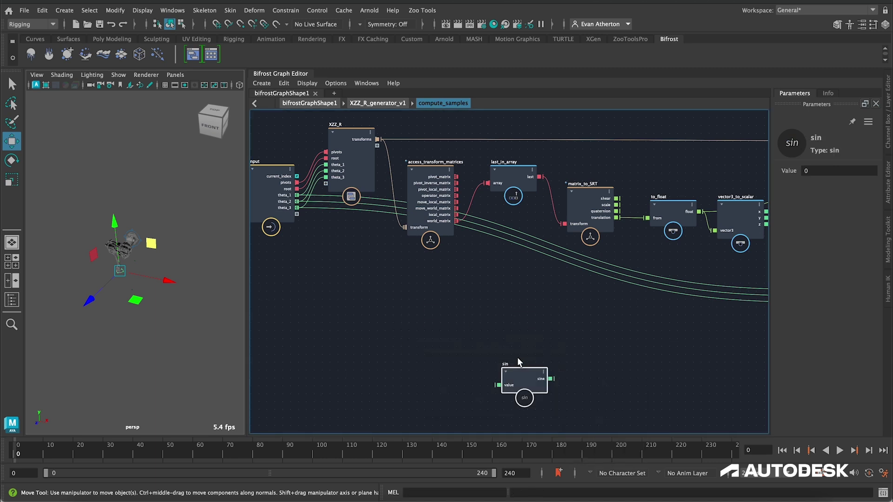
{"action": "key", "text": "Tab"}
{"action": "type", "text": "cos"}
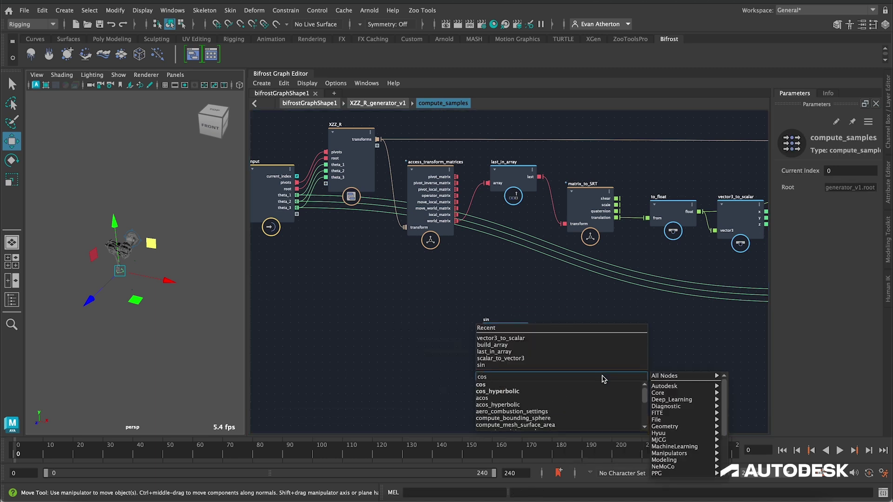
{"action": "key", "text": "Return"}
{"action": "left_click", "coordinate": [593, 351]}
{"action": "key", "text": "Tab"}
{"action": "type", "text": "deg"}
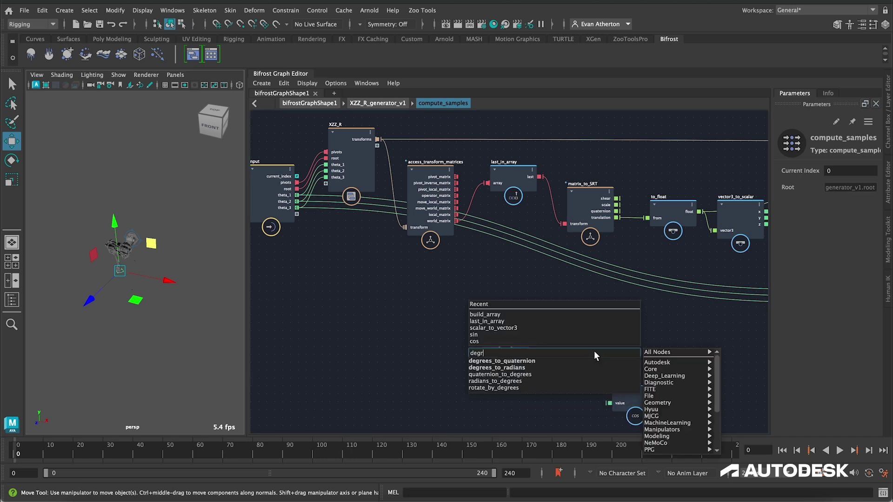
{"action": "key", "text": "Down"}
{"action": "key", "text": "Down"}
{"action": "key", "text": "Return"}
{"action": "left_click_drag", "start_coordinate": [593, 351], "coordinate": [421, 289]}
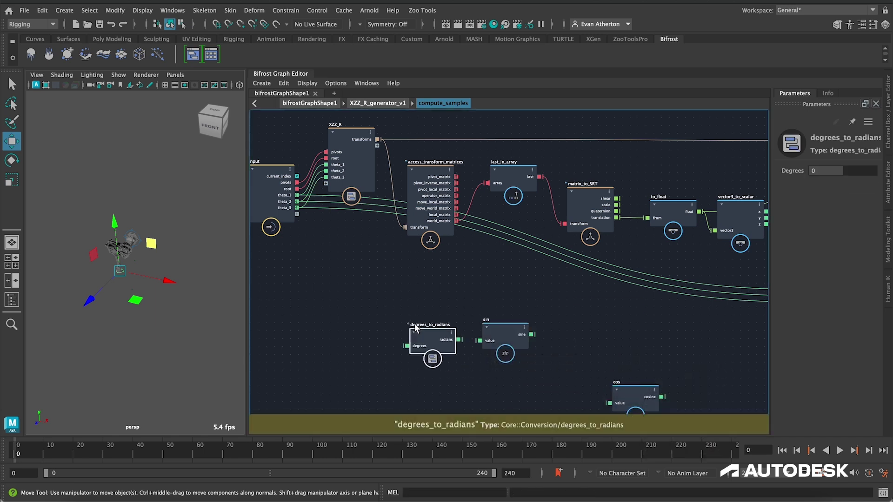
{"action": "left_click_drag", "start_coordinate": [507, 341], "coordinate": [429, 267]}
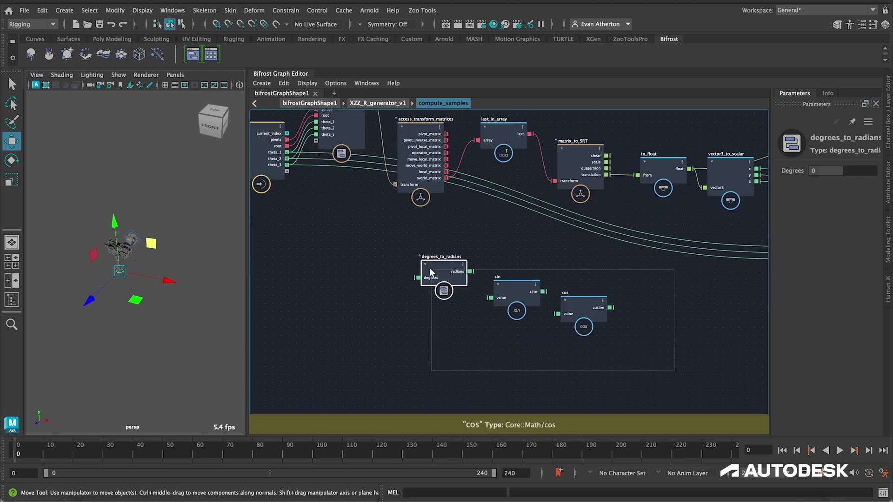
Duplicate the conversion, sin and cos rows and add a build_array2 node.
{"action": "key", "text": "ctrl+d"}
{"action": "left_click_drag", "start_coordinate": [512, 257], "coordinate": [530, 284]}
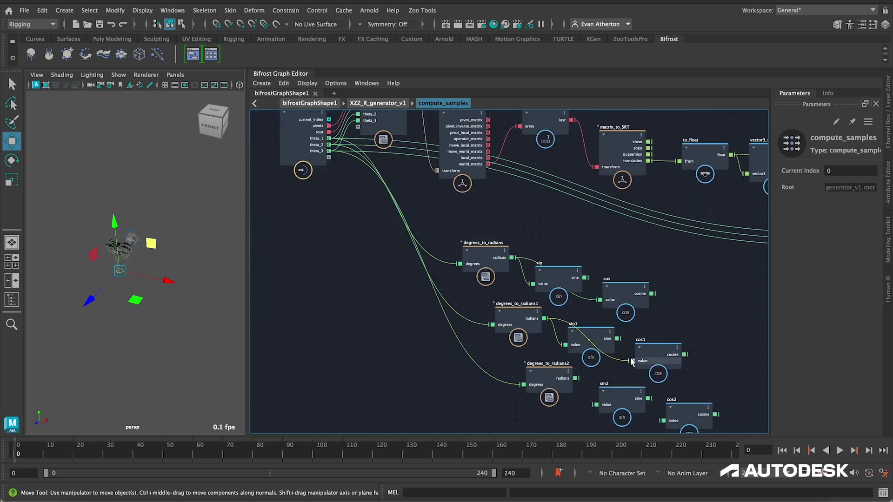
{"action": "middle_click_drag", "start_coordinate": [530, 284], "coordinate": [510, 304]}
{"action": "key", "text": "Tab"}
{"action": "type", "text": "build"}
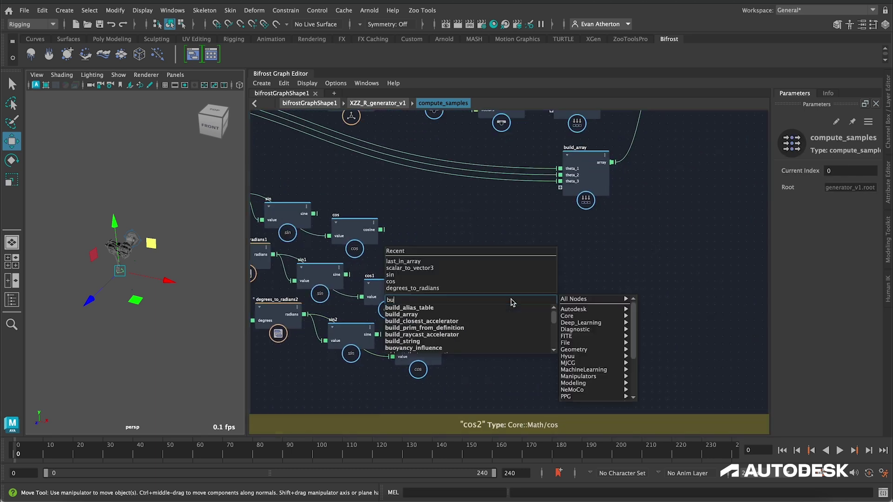
{"action": "left_click", "coordinate": [512, 303]}
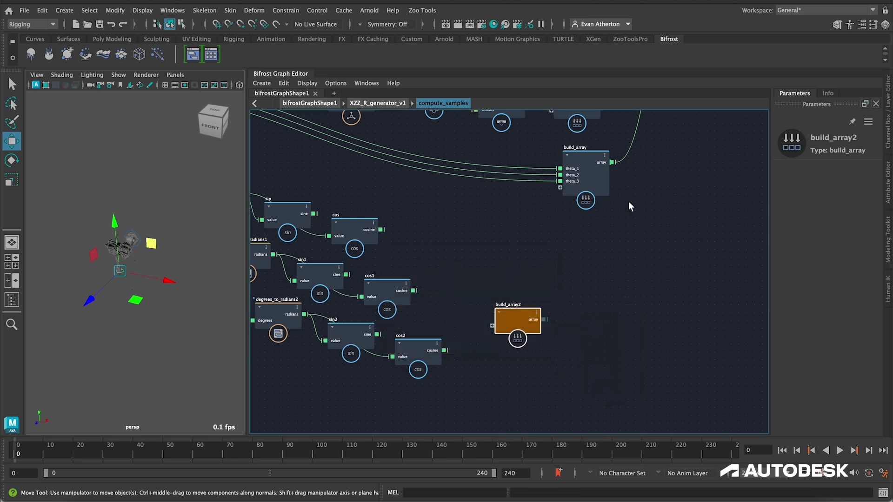
{"action": "left_click_drag", "start_coordinate": [531, 318], "coordinate": [619, 311]}
{"action": "middle_click_drag", "start_coordinate": [405, 204], "coordinate": [472, 212]}
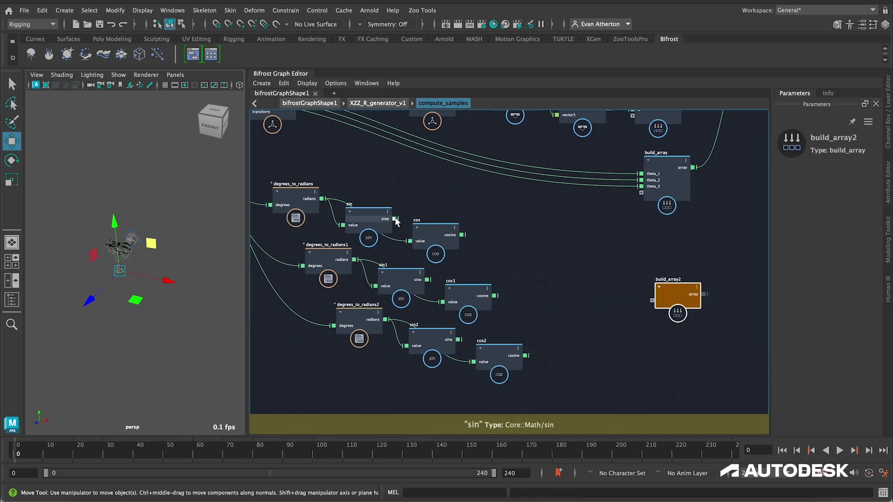
Wire every sine and cosine output into build_array2.
{"action": "left_click_drag", "start_coordinate": [395, 219], "coordinate": [652, 301]}
{"action": "left_click_drag", "start_coordinate": [462, 235], "coordinate": [652, 306]}
{"action": "left_click_drag", "start_coordinate": [428, 280], "coordinate": [652, 313]}
{"action": "left_click_drag", "start_coordinate": [494, 296], "coordinate": [652, 320]}
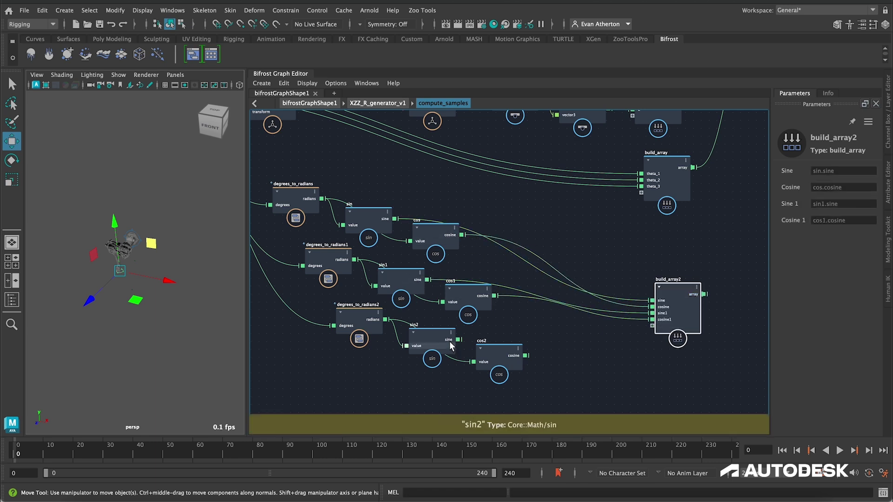
{"action": "left_click_drag", "start_coordinate": [458, 339], "coordinate": [652, 325]}
{"action": "left_click_drag", "start_coordinate": [526, 355], "coordinate": [652, 332]}
Connect build_array2's array to output_features and go back up a level.
{"action": "middle_click_drag", "start_coordinate": [629, 316], "coordinate": [462, 367]}
{"action": "left_click_drag", "start_coordinate": [464, 368], "coordinate": [535, 172]}
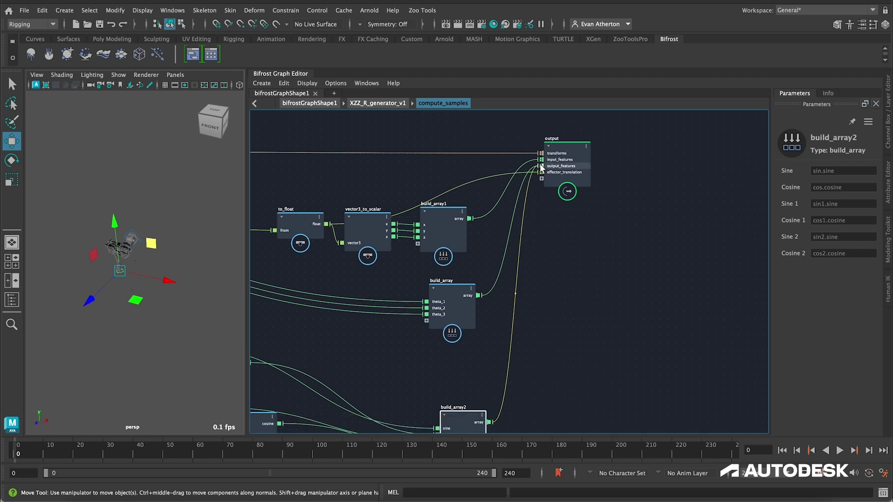
{"action": "left_click_drag", "start_coordinate": [458, 413], "coordinate": [445, 378]}
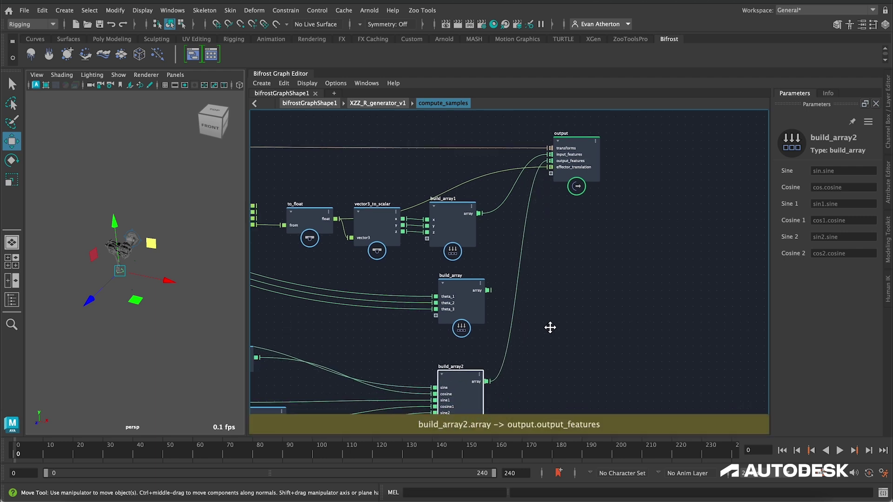
{"action": "scroll", "coordinate": [550, 327], "scroll_direction": "down", "scroll_amount": 3}
{"action": "left_click", "coordinate": [375, 103]}
Return to the top-level graph, orbit to the point cloud, and frame everything from the Read NumPy nodes to solve_ik.
{"action": "left_click", "coordinate": [310, 103]}
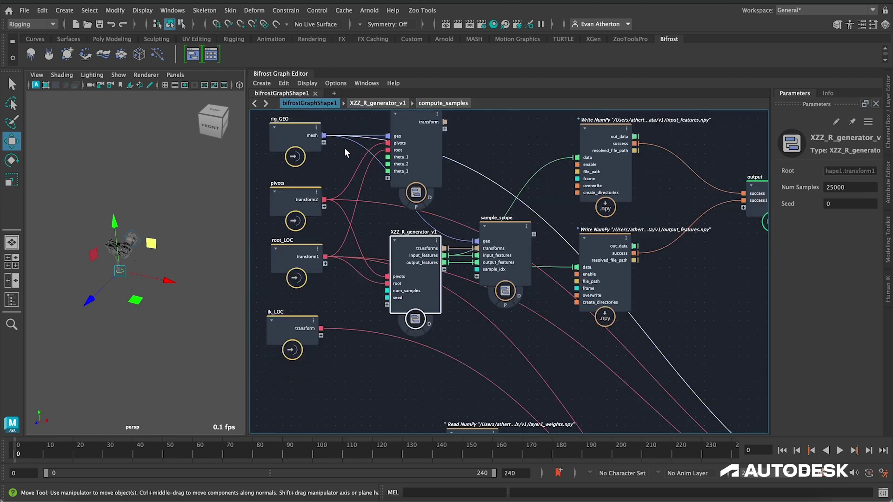
{"action": "left_click", "coordinate": [353, 102]}
{"action": "left_click", "coordinate": [331, 103]}
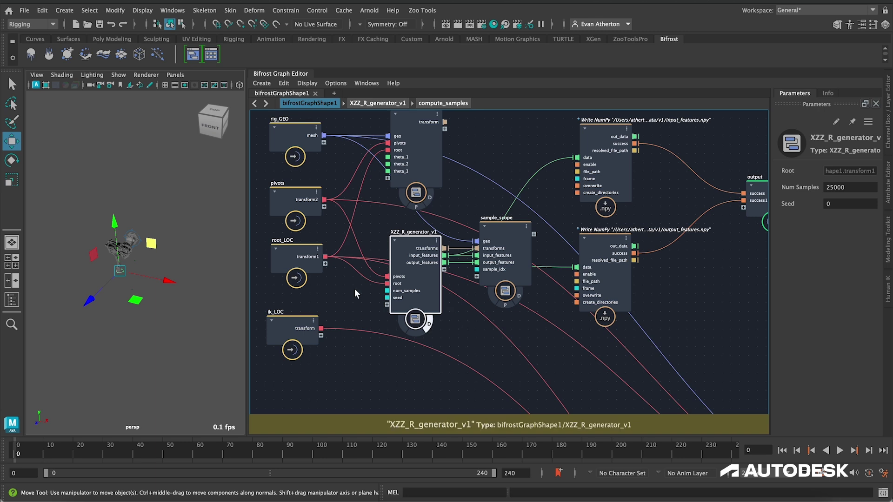
{"action": "left_click_drag", "start_coordinate": [111, 293], "coordinate": [95, 211], "text": "alt"}
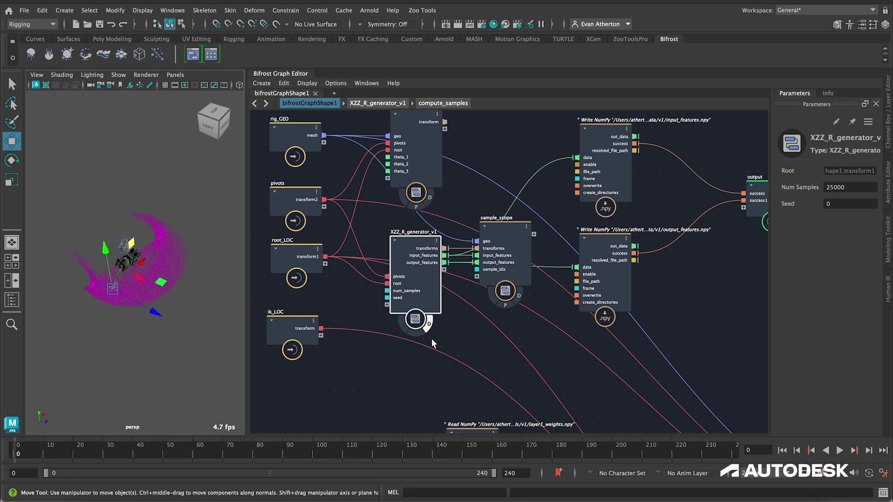
{"action": "scroll", "coordinate": [460, 319], "scroll_direction": "down", "scroll_amount": 10}
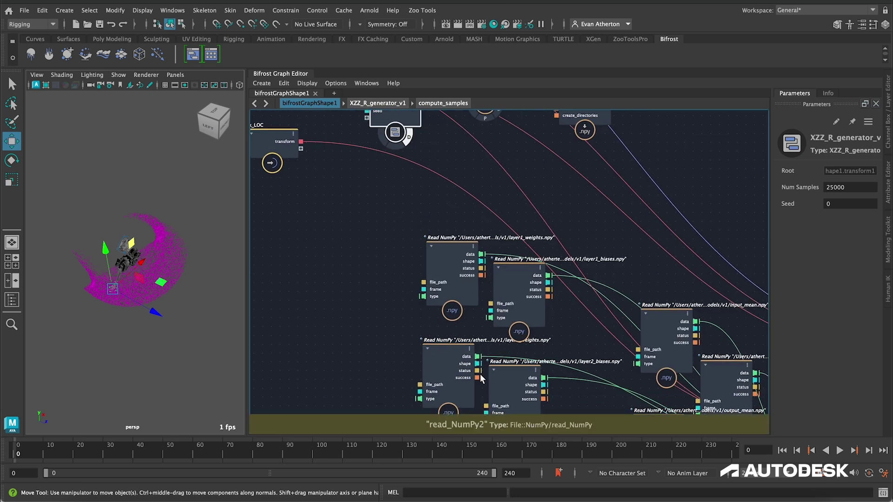
{"action": "middle_click_drag", "start_coordinate": [637, 273], "coordinate": [471, 133]}
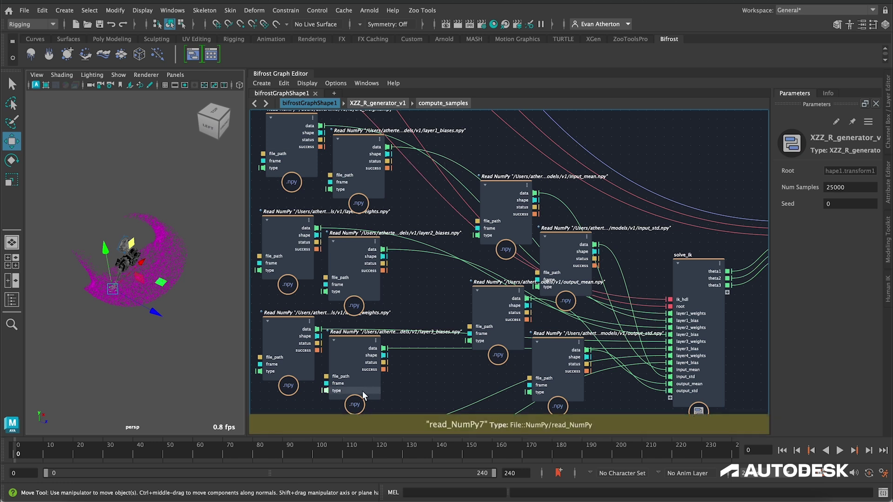
{"action": "left_click", "coordinate": [667, 180]}
{"action": "middle_click_drag", "start_coordinate": [644, 168], "coordinate": [616, 175]}
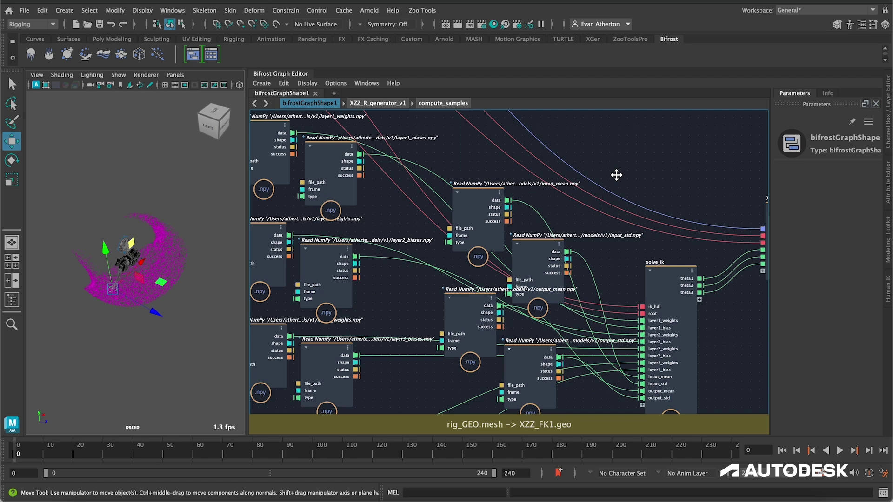
{"action": "key", "text": "a"}
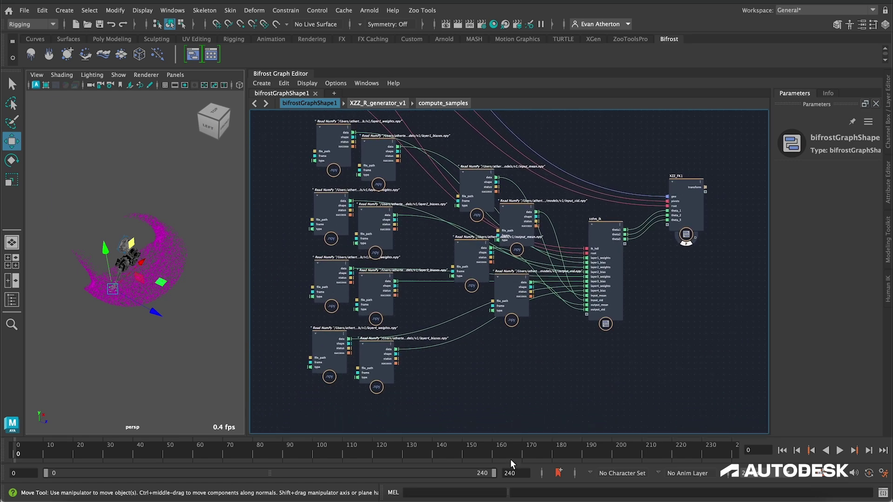
Rerun train.py in PyCharm, confirm the output shape is [25000, 6], then return to Maya.
{"action": "left_click", "coordinate": [522, 491]}
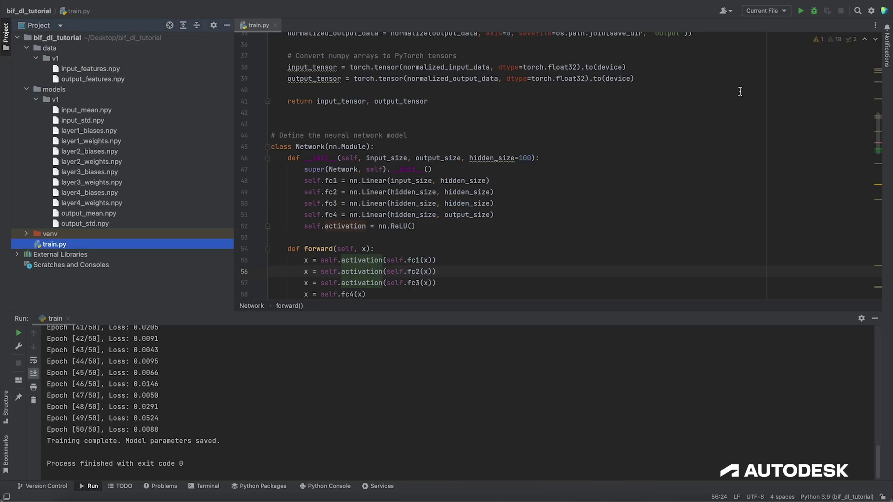
{"action": "left_click", "coordinate": [801, 13]}
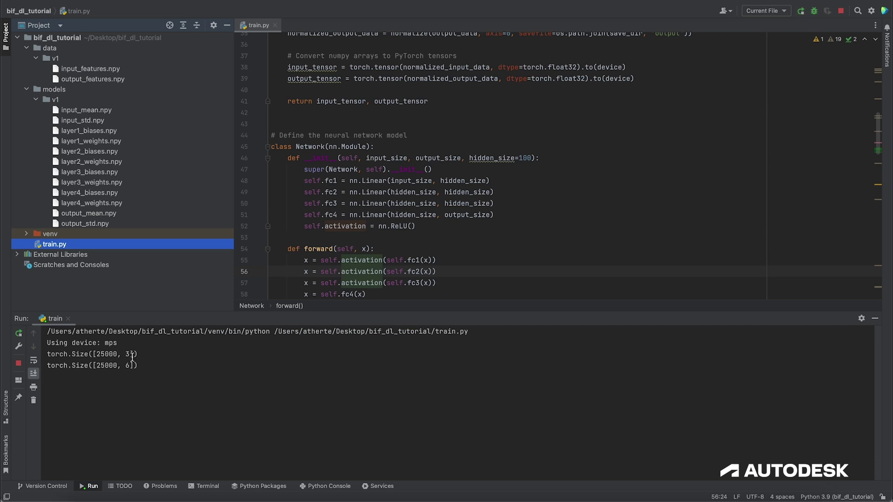
{"action": "left_click_drag", "start_coordinate": [120, 365], "coordinate": [135, 366]}
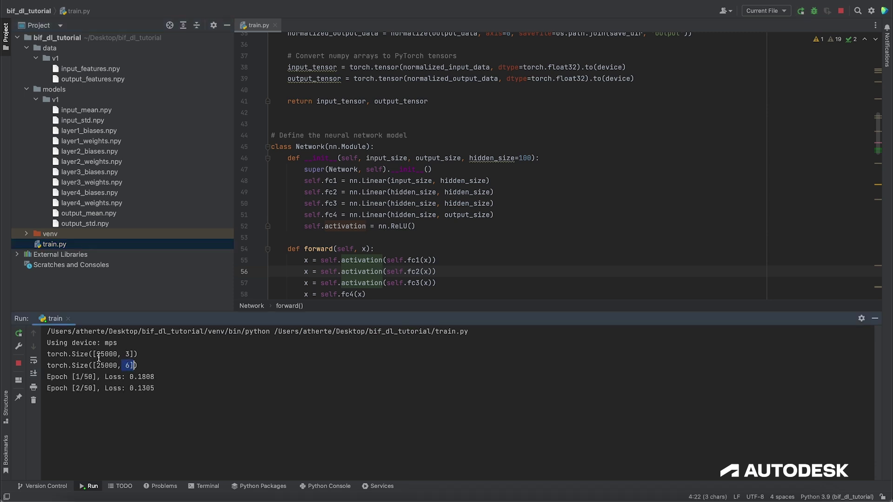
{"action": "left_click_drag", "start_coordinate": [93, 365], "coordinate": [131, 355]}
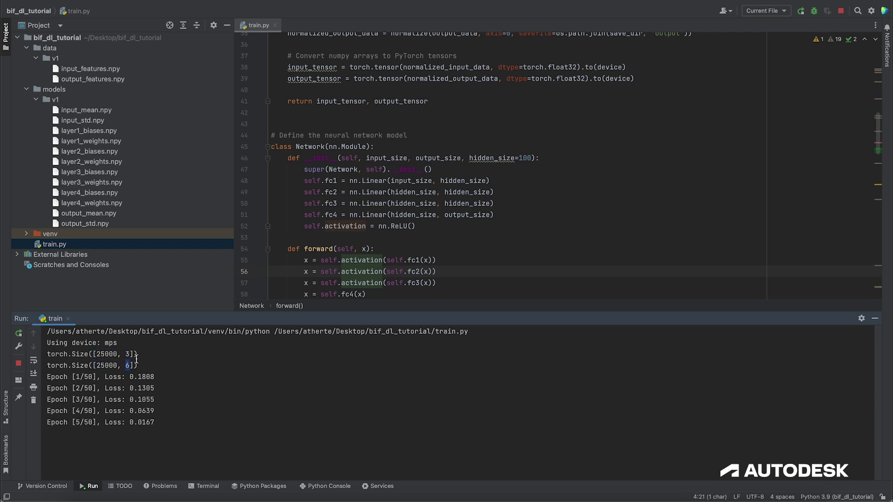
{"action": "left_click_drag", "start_coordinate": [124, 354], "coordinate": [128, 365]}
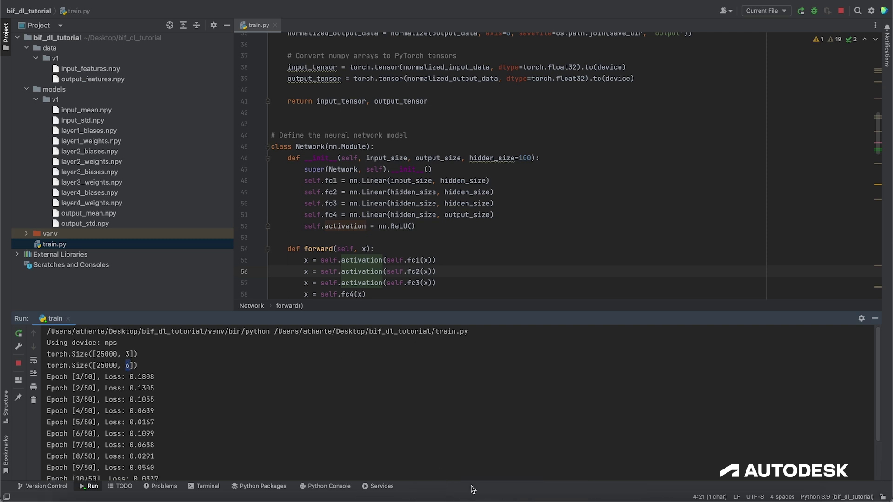
{"action": "left_click", "coordinate": [422, 490]}
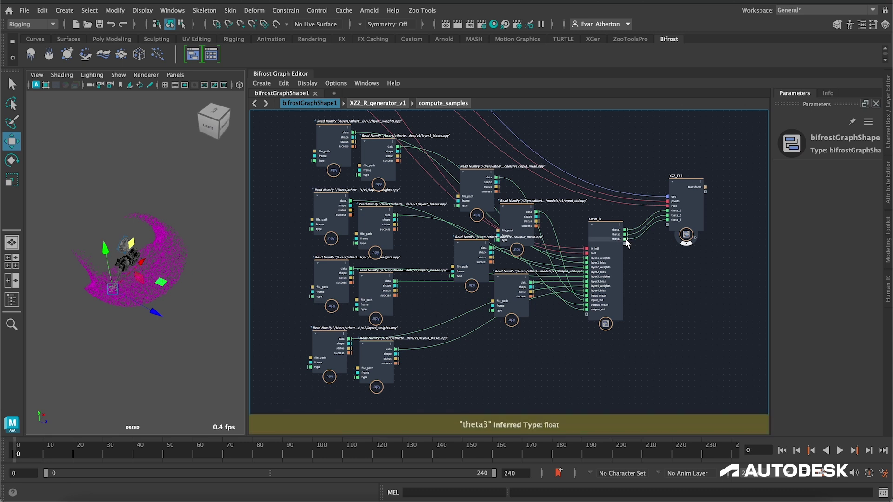
Enter solve_ik, then its compute_thetas compound, and frame its three get_from_array nodes.
{"action": "double_click", "coordinate": [605, 224]}
{"action": "middle_click_drag", "start_coordinate": [607, 238], "coordinate": [502, 154]}
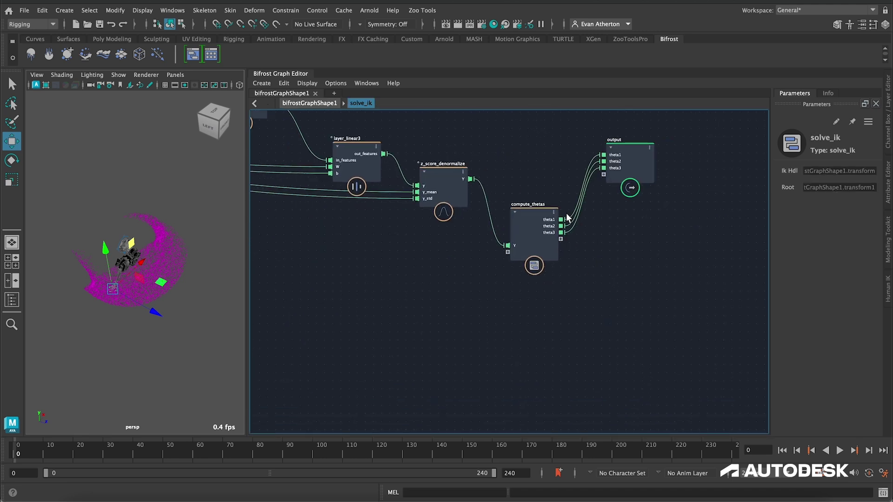
{"action": "double_click", "coordinate": [536, 210]}
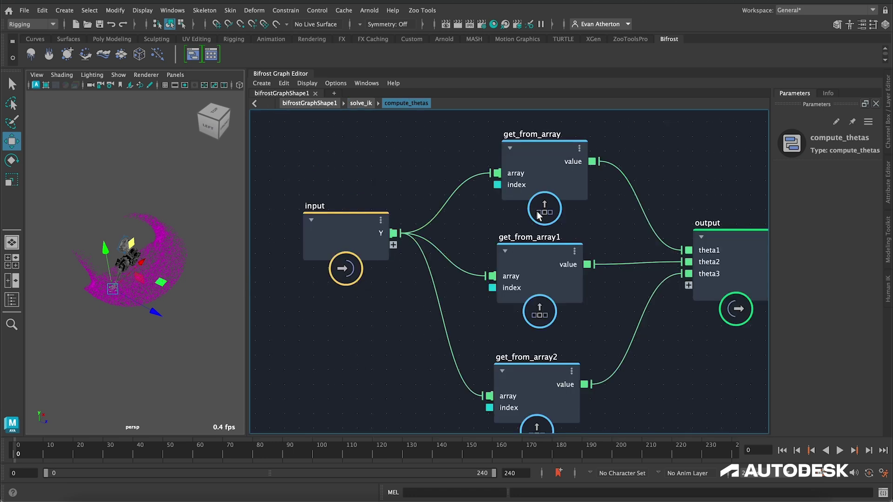
{"action": "middle_click_drag", "start_coordinate": [618, 230], "coordinate": [593, 204]}
{"action": "scroll", "coordinate": [603, 192], "scroll_direction": "down", "scroll_amount": 3}
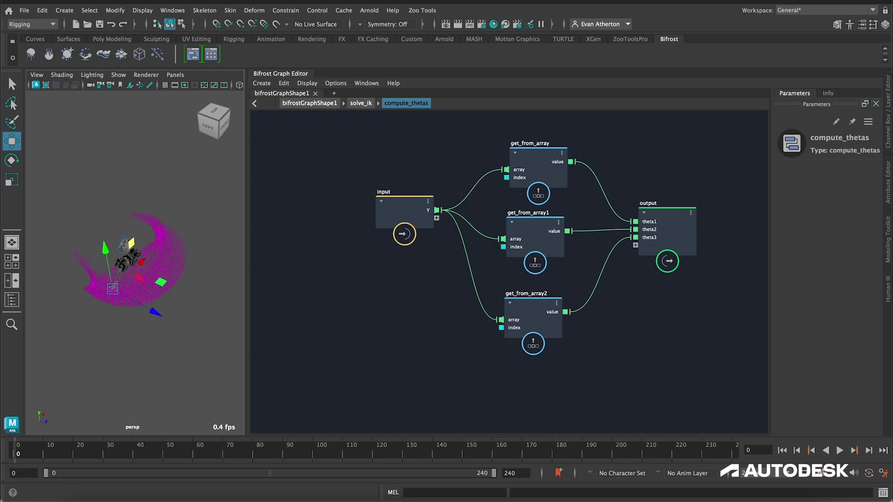
Create an atan_2D node from the node search.
{"action": "key", "text": "Tab"}
{"action": "type", "text": "at"}
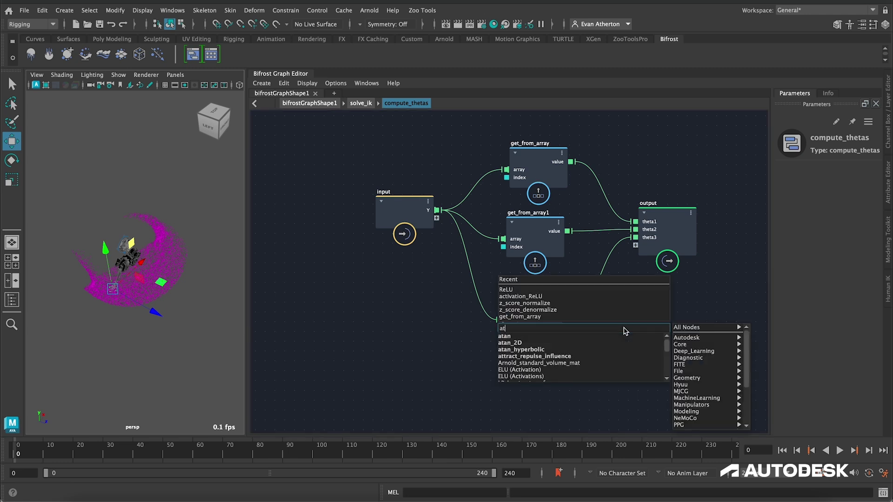
{"action": "key", "text": "Down"}
{"action": "key", "text": "Down"}
{"action": "key", "text": "Return"}
Stack duplicated get_from_array nodes in a column and disconnect them from the output.
{"action": "left_click_drag", "start_coordinate": [552, 378], "coordinate": [530, 138]}
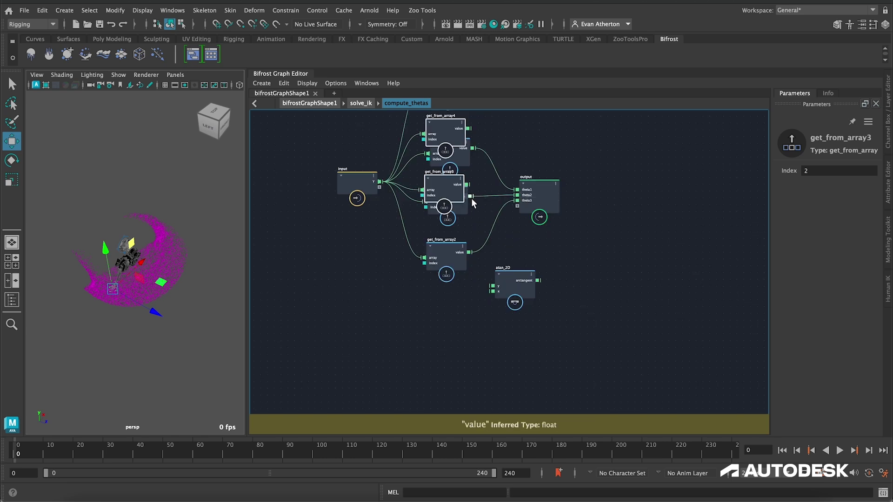
{"action": "scroll", "coordinate": [473, 203], "scroll_direction": "down", "scroll_amount": 1}
{"action": "left_click_drag", "start_coordinate": [444, 186], "coordinate": [443, 385]}
{"action": "left_click", "coordinate": [460, 382]}
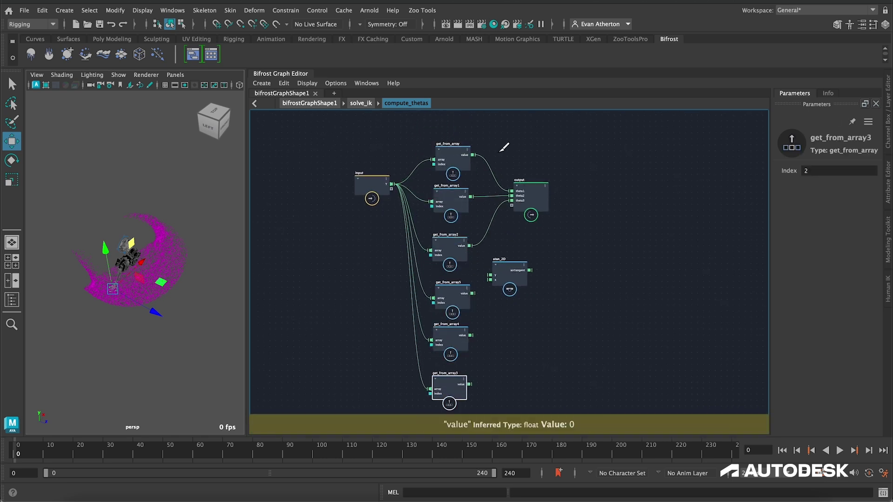
{"action": "left_click_drag", "start_coordinate": [504, 146], "coordinate": [500, 241], "text": "ctrl+alt"}
{"action": "left_click_drag", "start_coordinate": [526, 186], "coordinate": [633, 252]}
Give each get_from_array node its own Index, using 3, 4 and 5 for the last three.
{"action": "left_click", "coordinate": [451, 150]}
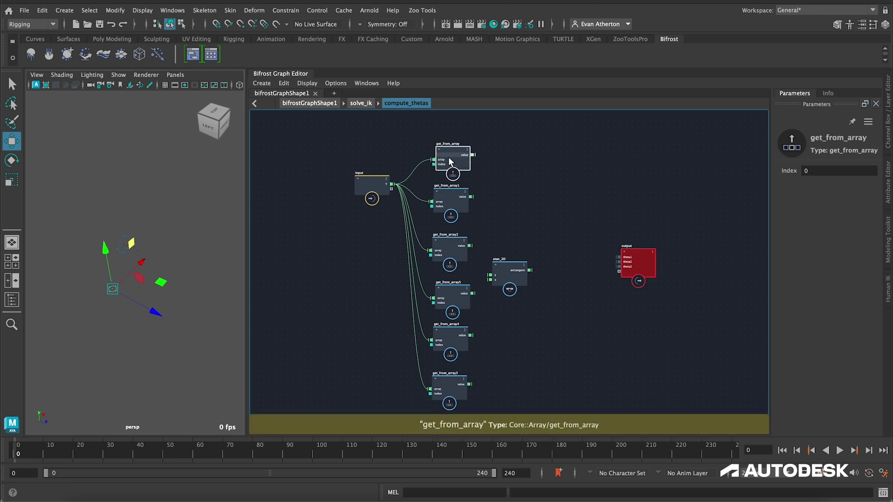
{"action": "left_click", "coordinate": [450, 191]}
{"action": "left_click", "coordinate": [454, 242]}
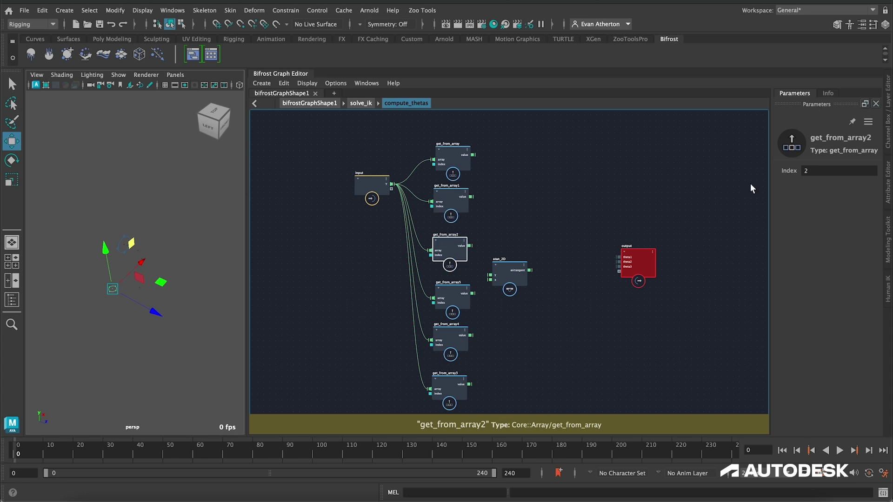
{"action": "left_click", "coordinate": [448, 298]}
{"action": "double_click", "coordinate": [820, 171]}
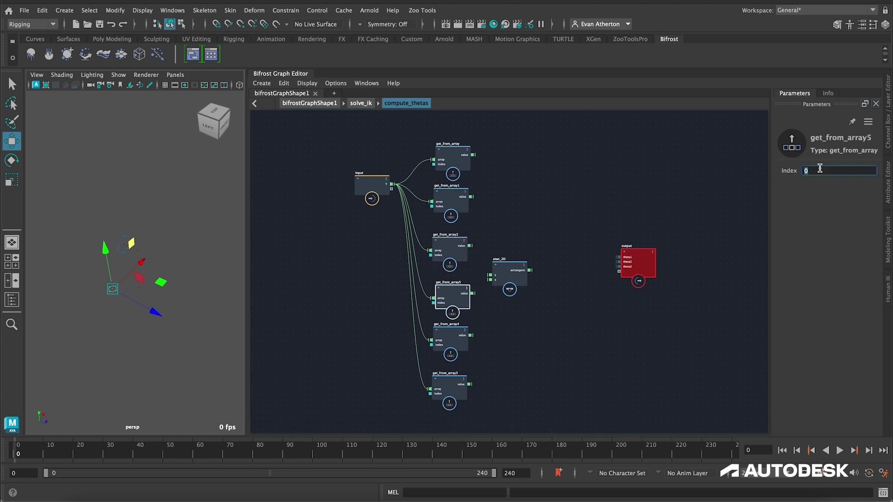
{"action": "left_click", "coordinate": [450, 342]}
{"action": "double_click", "coordinate": [824, 171]}
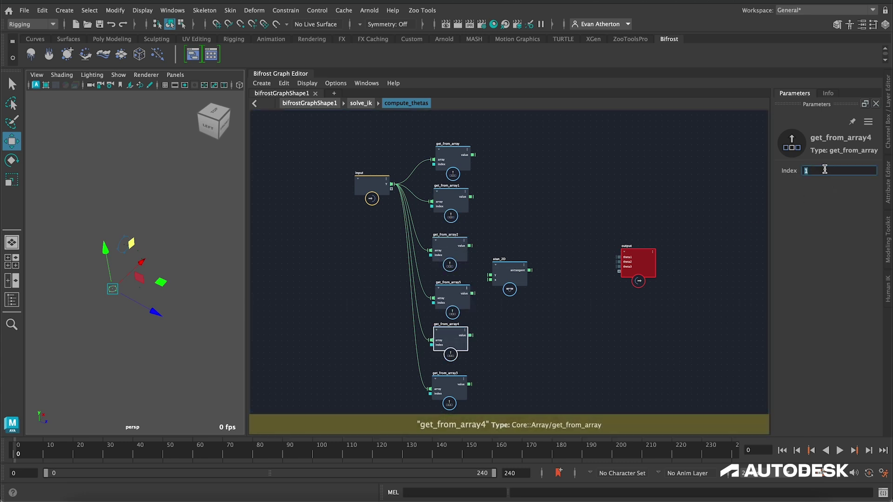
{"action": "key", "text": "Return"}
{"action": "left_click", "coordinate": [456, 379]}
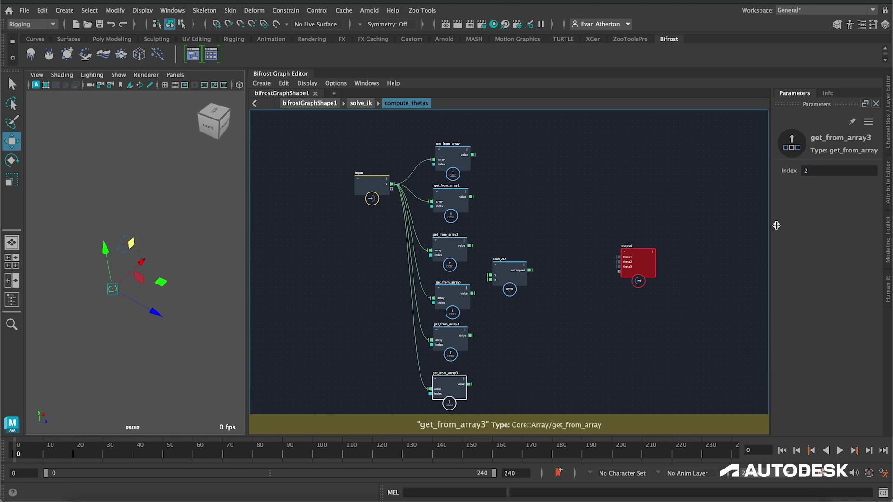
{"action": "double_click", "coordinate": [843, 171]}
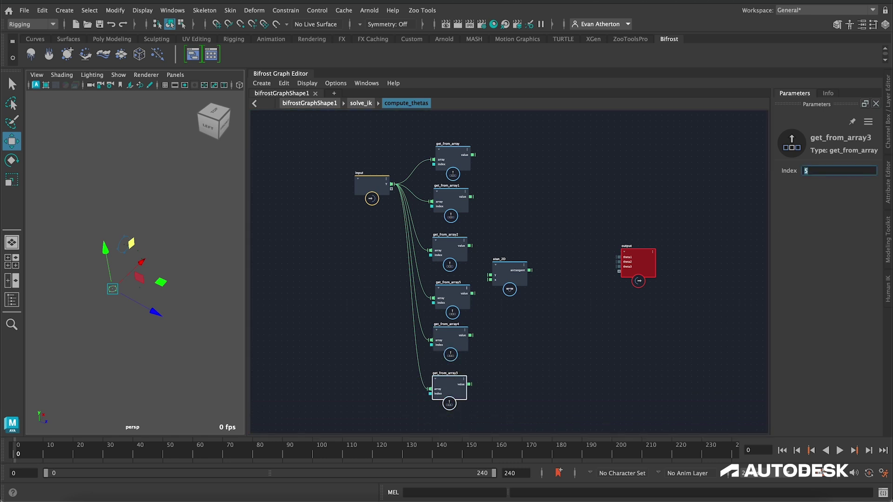
{"action": "left_click", "coordinate": [549, 221]}
Duplicate atan_2D twice and stack atan_2D, atan_2D1 and atan_2D2 vertically.
{"action": "left_click_drag", "start_coordinate": [515, 275], "coordinate": [539, 191]}
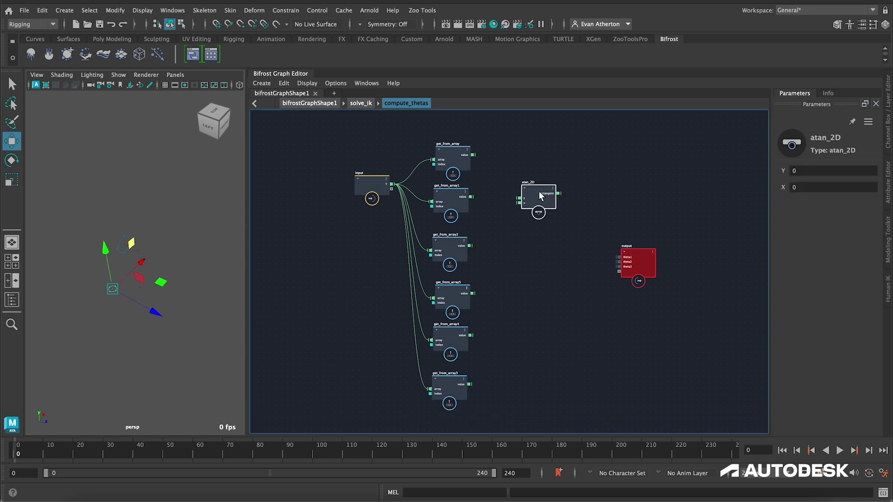
{"action": "scroll", "coordinate": [528, 191], "scroll_direction": "up", "scroll_amount": 3}
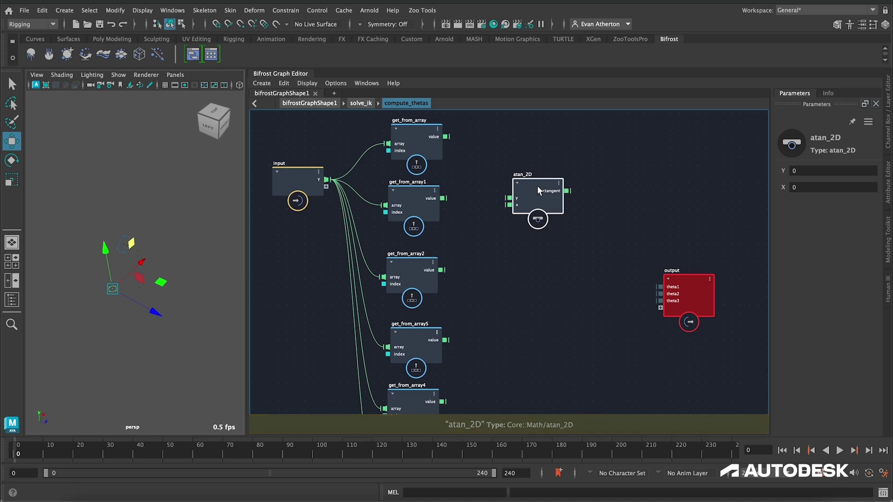
{"action": "key", "text": "ctrl+d"}
{"action": "left_click_drag", "start_coordinate": [565, 222], "coordinate": [531, 272]}
{"action": "key", "text": "ctrl+d"}
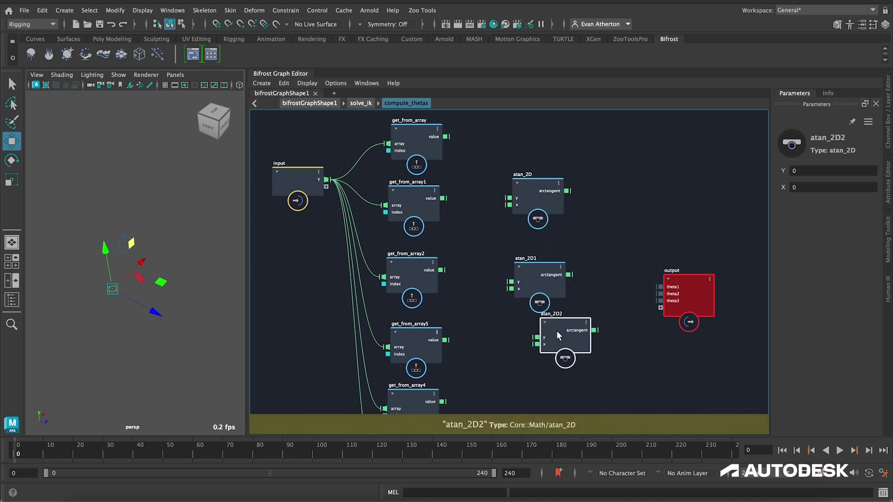
{"action": "left_click_drag", "start_coordinate": [564, 319], "coordinate": [536, 349]}
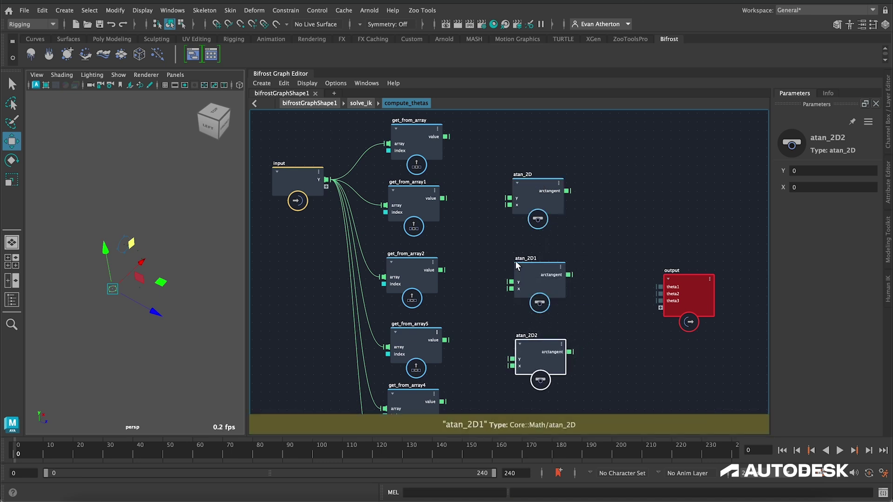
Wire get_from_array value pairs into each atan_2D's y and x inputs.
{"action": "left_click_drag", "start_coordinate": [446, 137], "coordinate": [509, 198]}
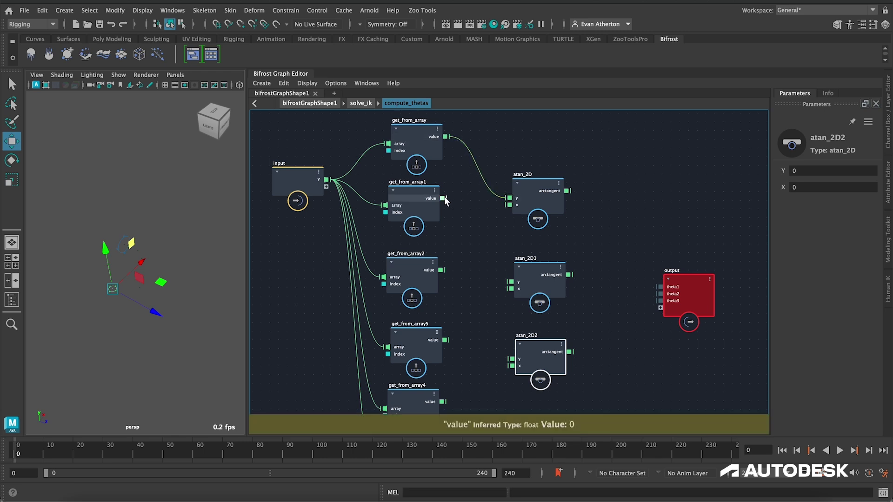
{"action": "left_click_drag", "start_coordinate": [444, 198], "coordinate": [512, 205]}
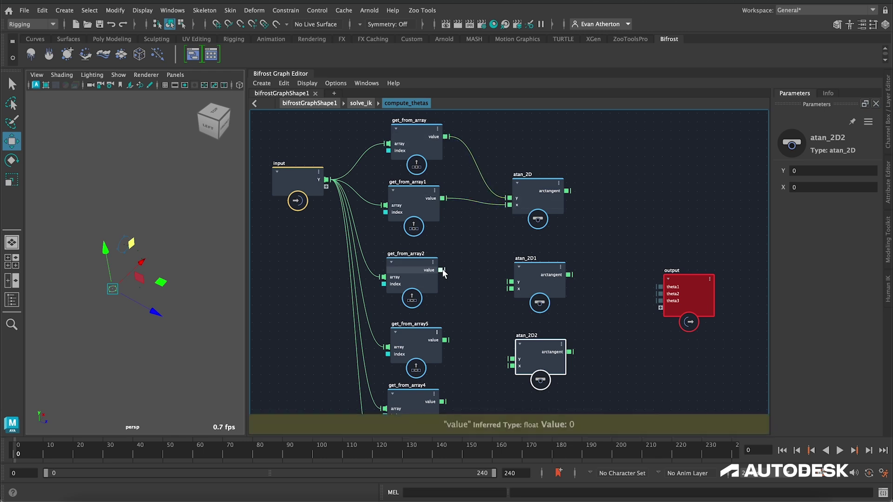
{"action": "left_click_drag", "start_coordinate": [442, 270], "coordinate": [510, 282]}
{"action": "left_click_drag", "start_coordinate": [445, 340], "coordinate": [510, 289]}
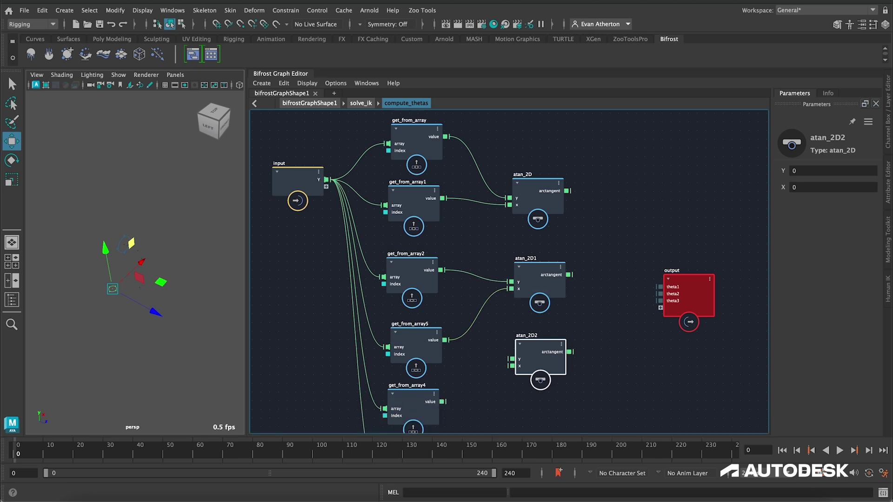
{"action": "scroll", "coordinate": [465, 340], "scroll_direction": "down", "scroll_amount": 3}
{"action": "left_click_drag", "start_coordinate": [443, 351], "coordinate": [511, 309]}
{"action": "scroll", "coordinate": [465, 379], "scroll_direction": "down", "scroll_amount": 3}
{"action": "left_click_drag", "start_coordinate": [441, 372], "coordinate": [511, 265]}
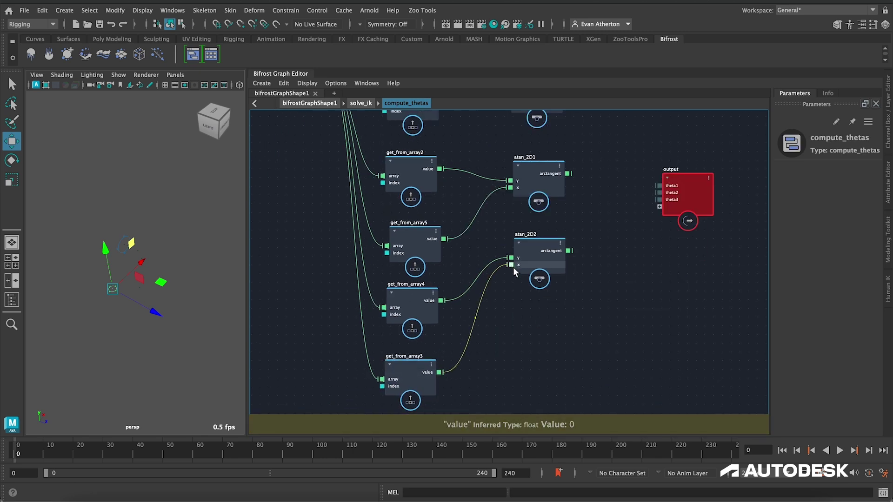
{"action": "scroll", "coordinate": [601, 258], "scroll_direction": "up", "scroll_amount": 3}
{"action": "scroll", "coordinate": [601, 258], "scroll_direction": "right", "scroll_amount": 3}
{"action": "left_click_drag", "start_coordinate": [613, 269], "coordinate": [665, 258]}
{"action": "left_click", "coordinate": [558, 248]}
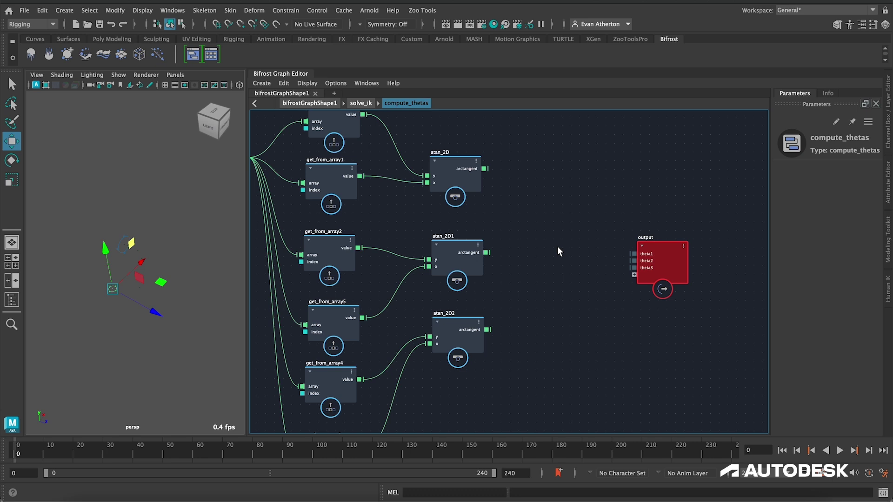
{"action": "key", "text": "Tab"}
Create a radians_to_degrees node and paste copies beside each atan_2D.
{"action": "type", "text": "radi"}
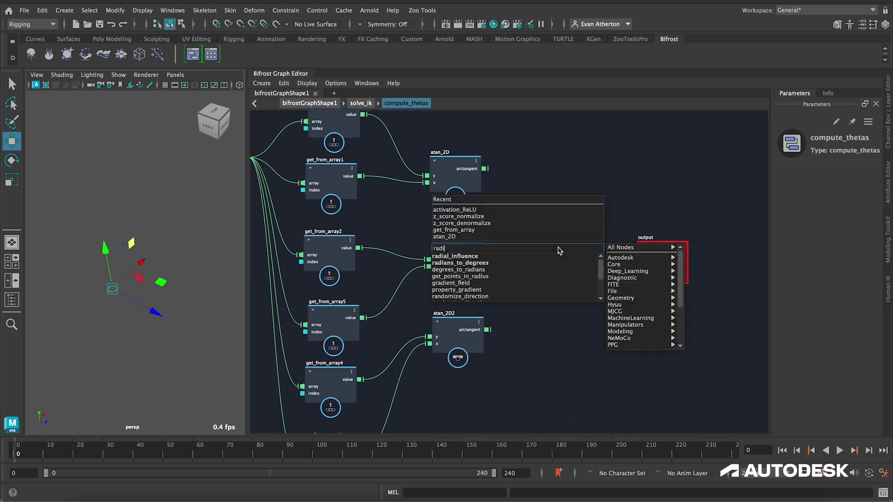
{"action": "key", "text": "Return"}
{"action": "left_click_drag", "start_coordinate": [581, 244], "coordinate": [577, 169]}
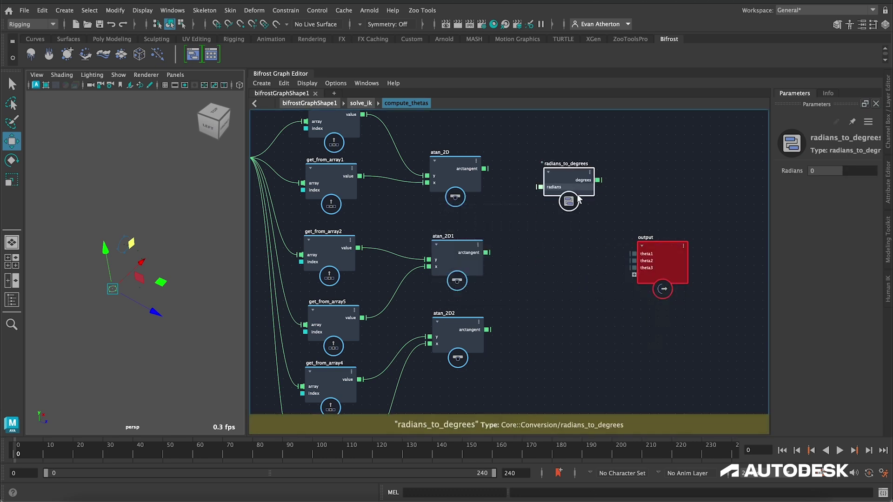
{"action": "key", "text": "ctrl+c"}
{"action": "key", "text": "ctrl+v"}
{"action": "key", "text": "ctrl+v"}
{"action": "left_click_drag", "start_coordinate": [569, 268], "coordinate": [575, 321]}
Wire each arctangent into radians_to_degrees, and their degrees into theta1, theta2 and theta3.
{"action": "left_click_drag", "start_coordinate": [484, 169], "coordinate": [539, 186]}
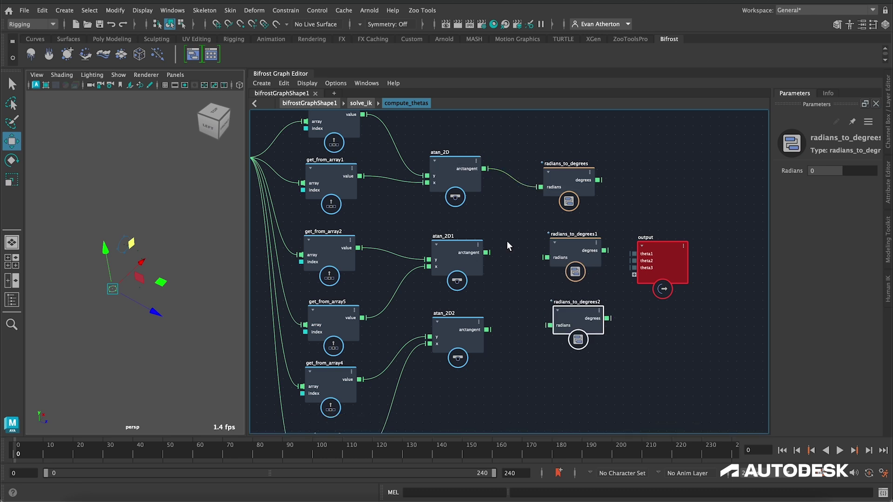
{"action": "left_click_drag", "start_coordinate": [486, 253], "coordinate": [545, 258]}
{"action": "left_click_drag", "start_coordinate": [487, 330], "coordinate": [550, 325]}
{"action": "left_click_drag", "start_coordinate": [676, 258], "coordinate": [717, 239]}
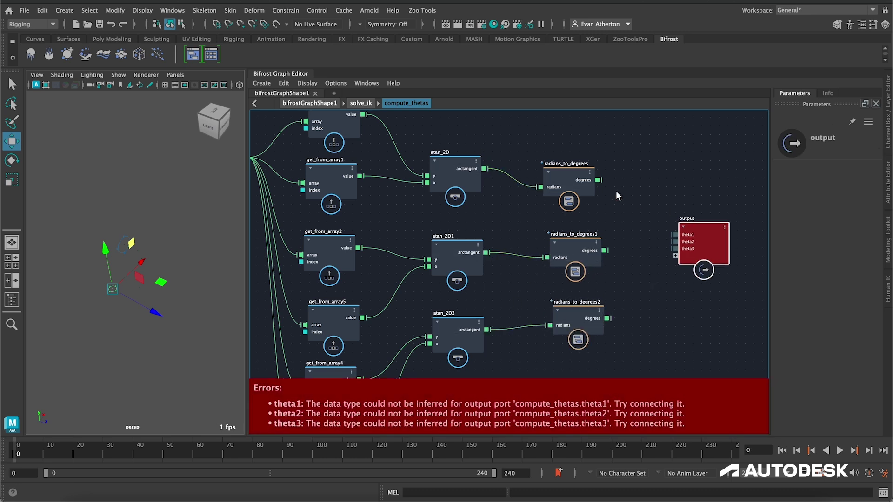
{"action": "left_click_drag", "start_coordinate": [599, 180], "coordinate": [675, 235]}
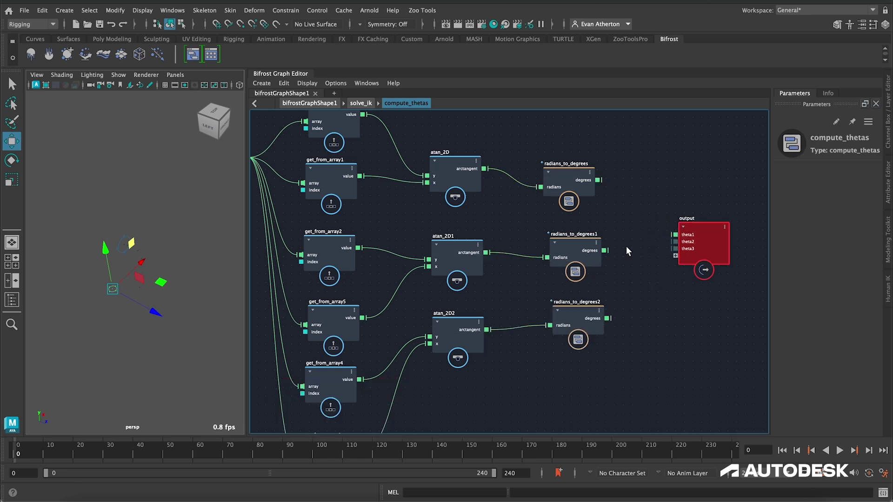
{"action": "left_click_drag", "start_coordinate": [605, 251], "coordinate": [676, 242]}
{"action": "left_click_drag", "start_coordinate": [608, 318], "coordinate": [675, 248]}
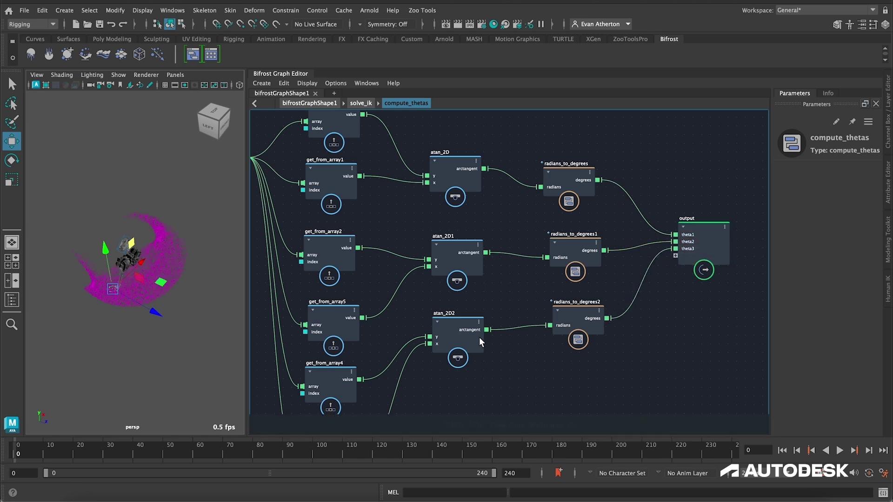
{"action": "mouse_move", "coordinate": [463, 500]}
{"action": "left_click", "coordinate": [524, 481]}
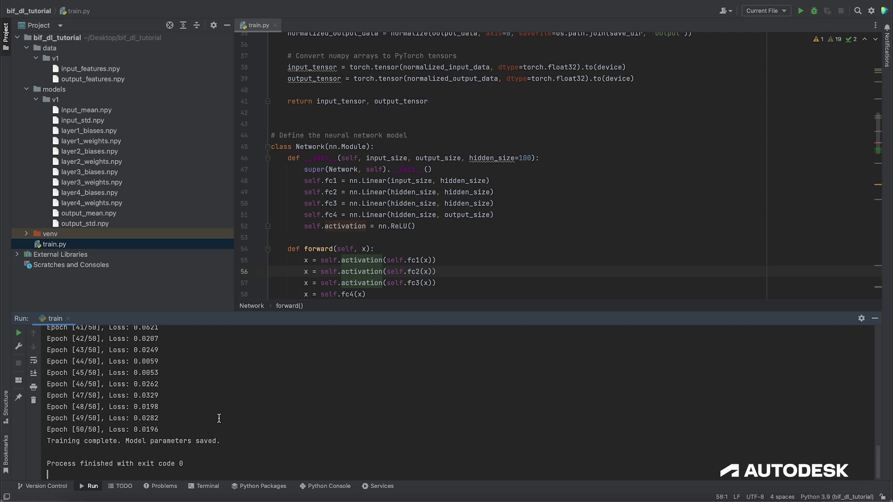
Go back to the bifrostGraphShape1 top-level graph and pan to the rig_GEO and XZZ_FK nodes.
{"action": "left_click", "coordinate": [464, 493]}
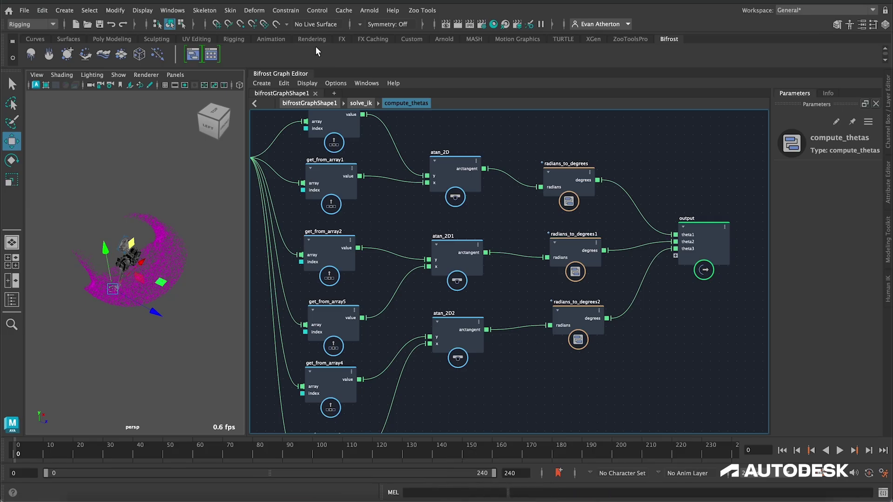
{"action": "left_click", "coordinate": [309, 103]}
{"action": "middle_click_drag", "start_coordinate": [585, 135], "coordinate": [427, 313]}
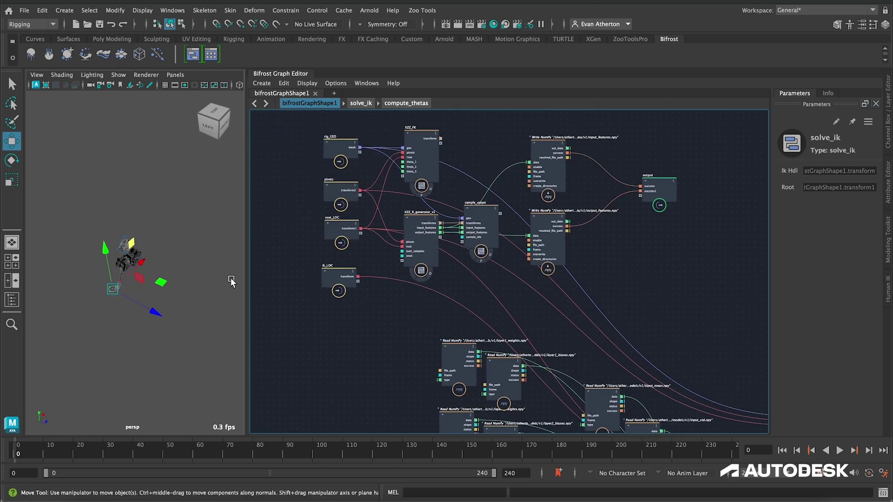
{"action": "scroll", "coordinate": [634, 200], "scroll_direction": "down", "scroll_amount": 5}
{"action": "scroll", "coordinate": [579, 205], "scroll_direction": "up", "scroll_amount": 2}
{"action": "scroll", "coordinate": [591, 227], "scroll_direction": "up", "scroll_amount": 5}
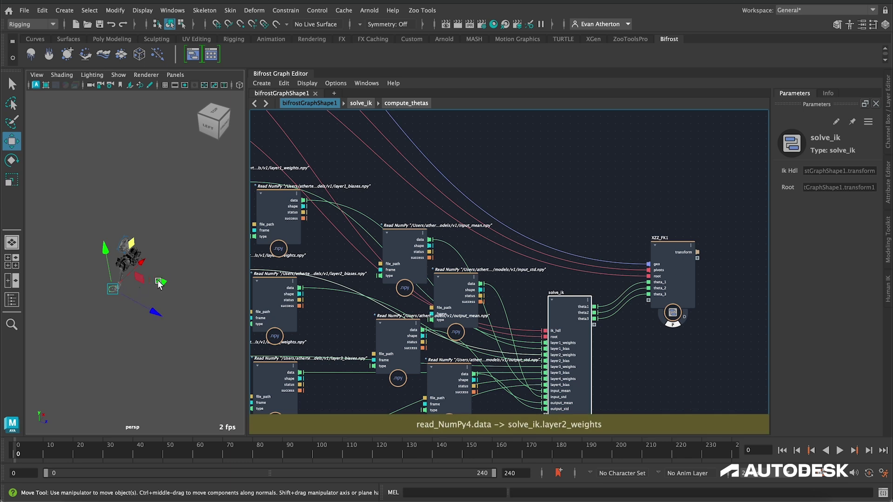
Orbit around the rig and drag the IK handle right, then left, to swing the arm.
{"action": "mouse_move", "coordinate": [137, 304]}
{"action": "left_mouse_down", "text": "alt"}
{"action": "mouse_move", "coordinate": [142, 300]}
{"action": "mouse_move", "coordinate": [139, 310]}
{"action": "mouse_move", "coordinate": [116, 283]}
{"action": "mouse_move", "coordinate": [128, 260]}
{"action": "mouse_move", "coordinate": [123, 250]}
{"action": "mouse_move", "coordinate": [123, 307]}
{"action": "mouse_move", "coordinate": [148, 295]}
{"action": "left_mouse_up", "text": "alt"}
{"action": "scroll", "coordinate": [132, 307], "scroll_direction": "up", "scroll_amount": 3}
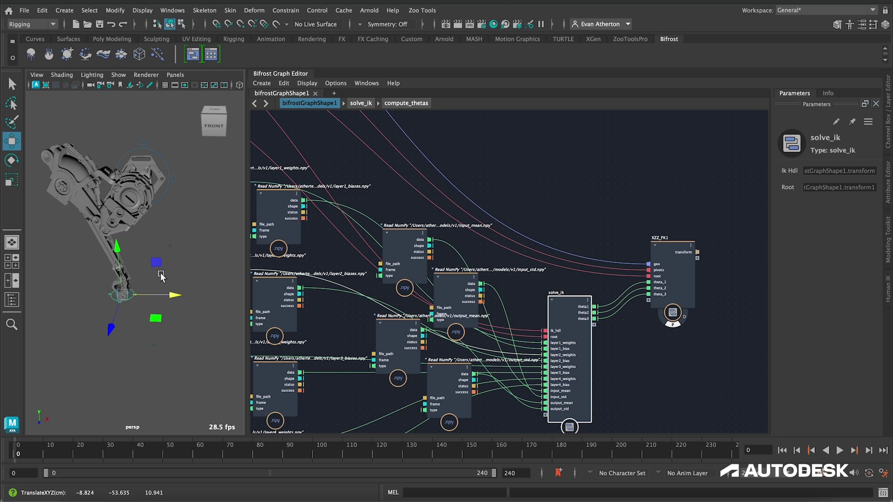
{"action": "scroll", "coordinate": [452, 209], "scroll_direction": "down", "scroll_amount": 3}
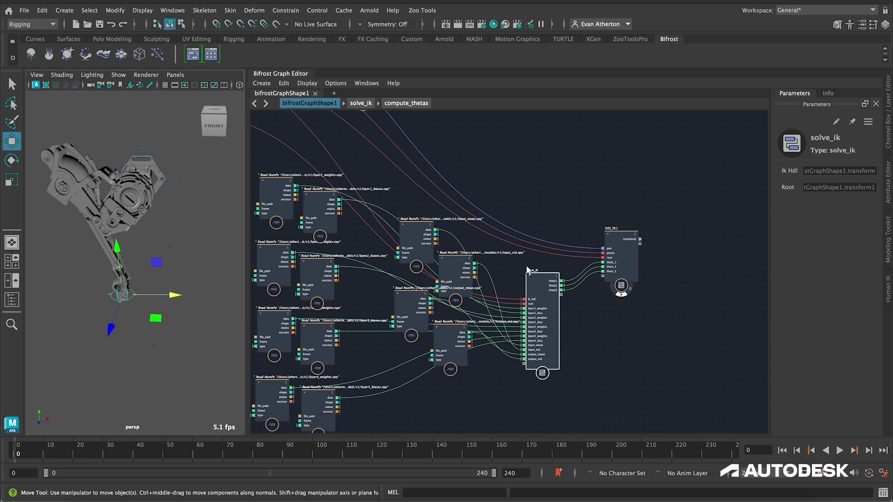
{"action": "left_click_drag", "start_coordinate": [178, 295], "coordinate": [200, 297]}
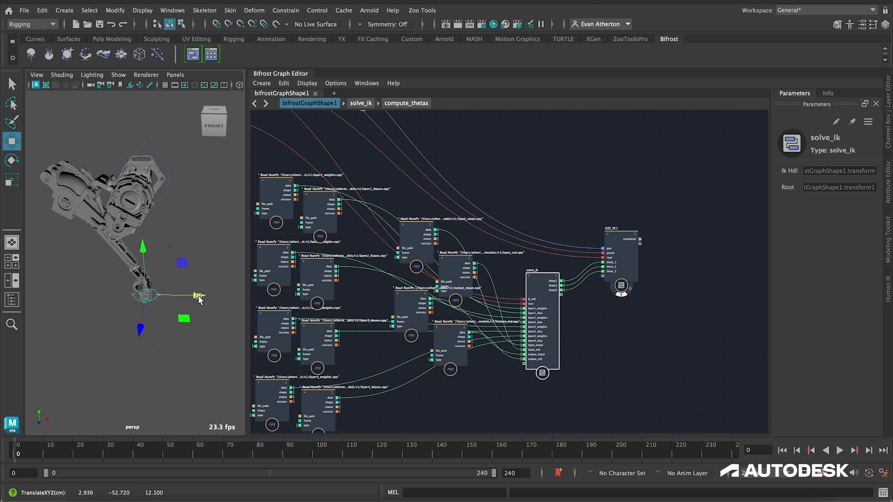
{"action": "middle_click_drag", "start_coordinate": [181, 263], "coordinate": [122, 313]}
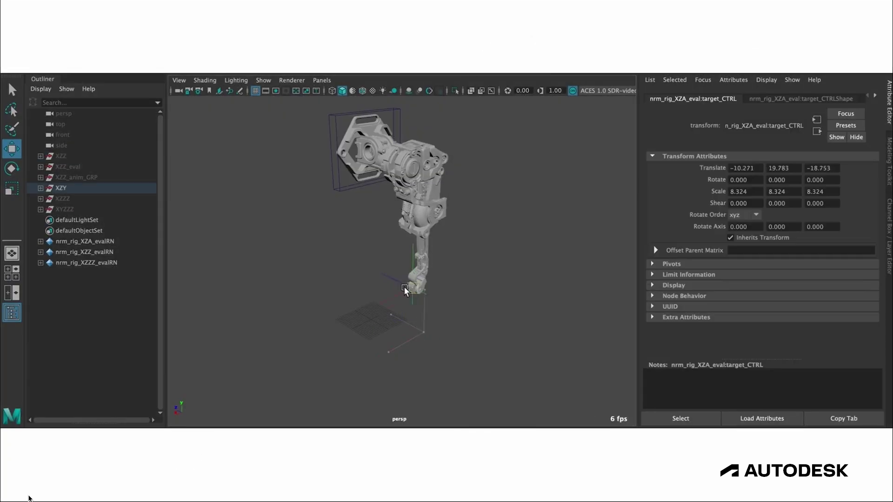
Drag the leg's target_CTRL and r_CTRL to new positions and watch the IK leg follow.
{"action": "middle_click_drag", "start_coordinate": [384, 402], "coordinate": [422, 302]}
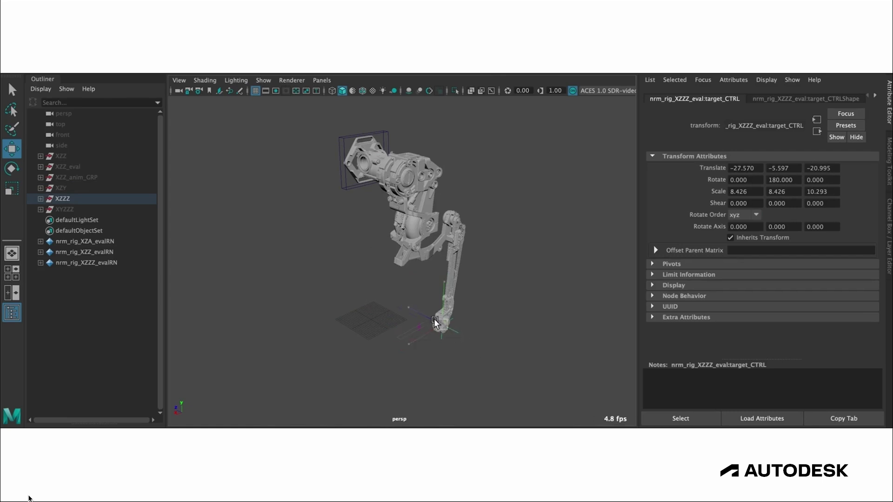
{"action": "middle_click_drag", "start_coordinate": [435, 322], "coordinate": [357, 354]}
{"action": "left_click", "coordinate": [362, 335]}
{"action": "left_click", "coordinate": [398, 332]}
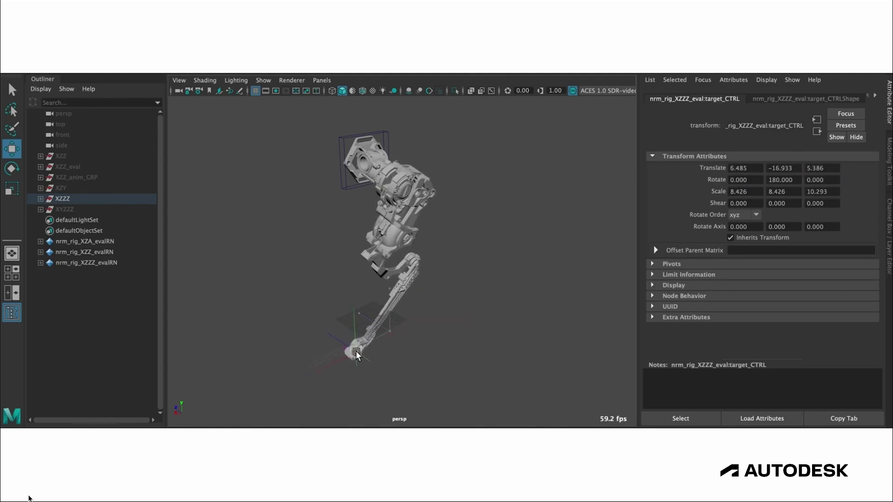